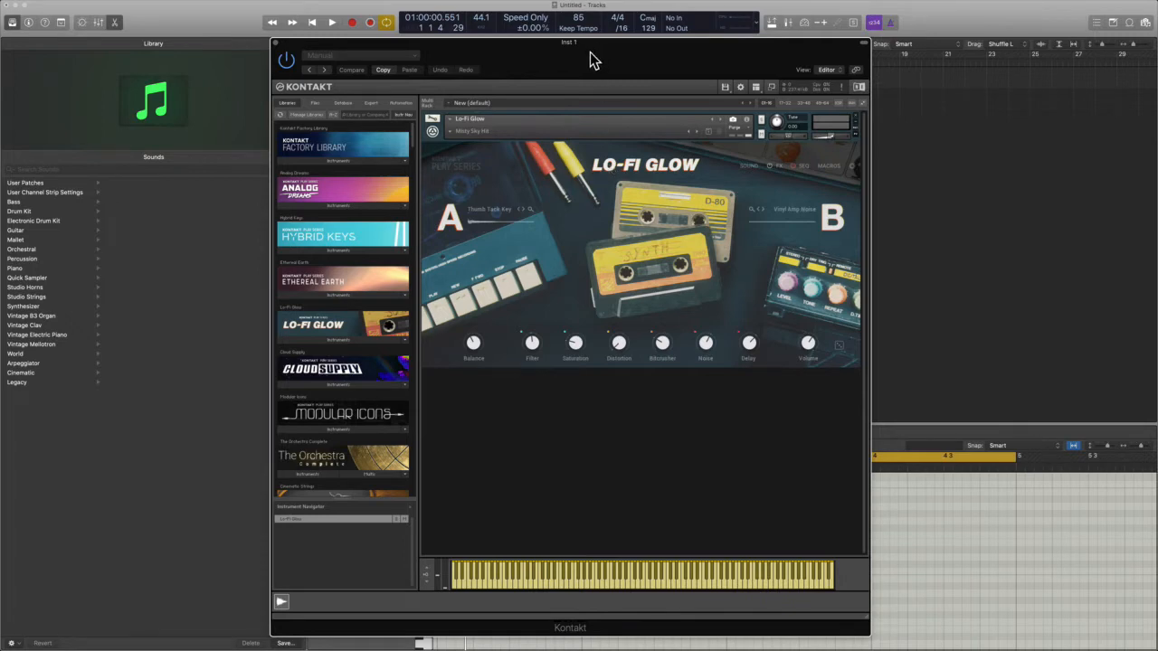
# Step: Hide the Library and the editor pane and move the Kontakt window aside so the track list and regions are visible
pyautogui.moveTo(590, 60); pyautogui.dragTo(584, 52)
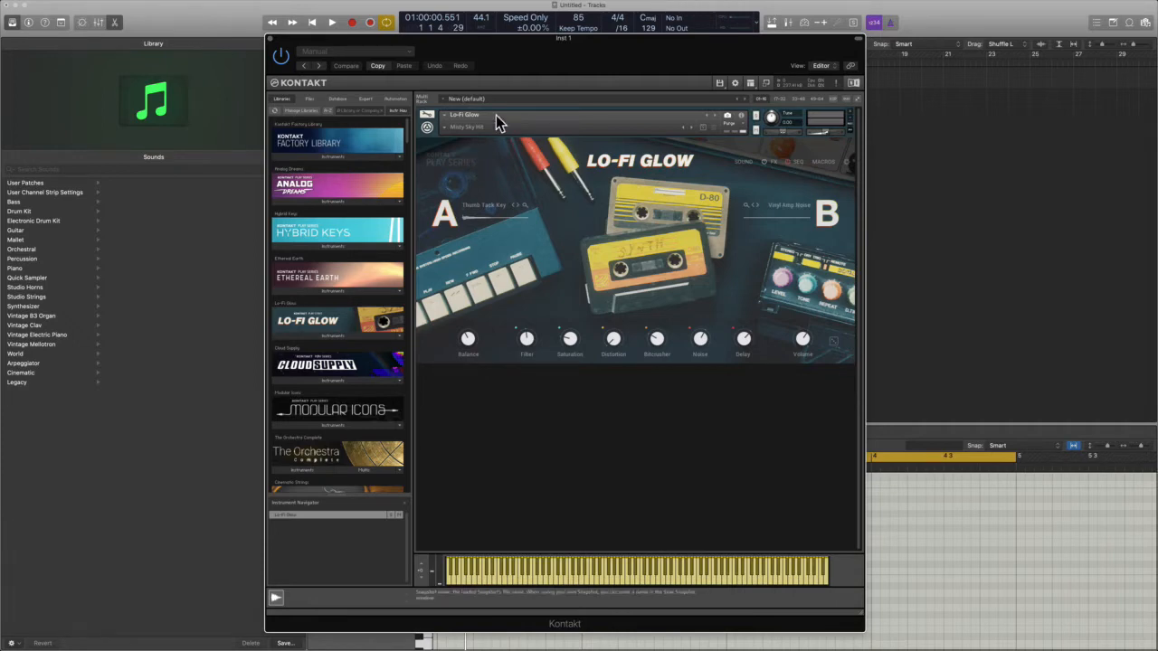
pyautogui.press('y')
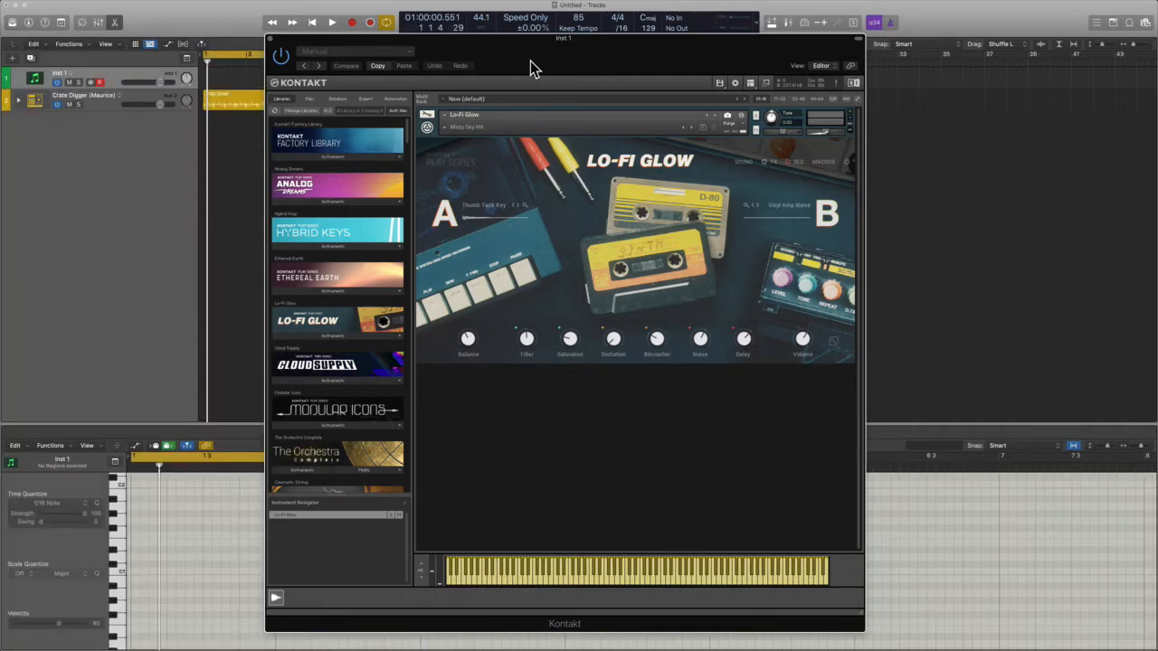
pyautogui.press('o')
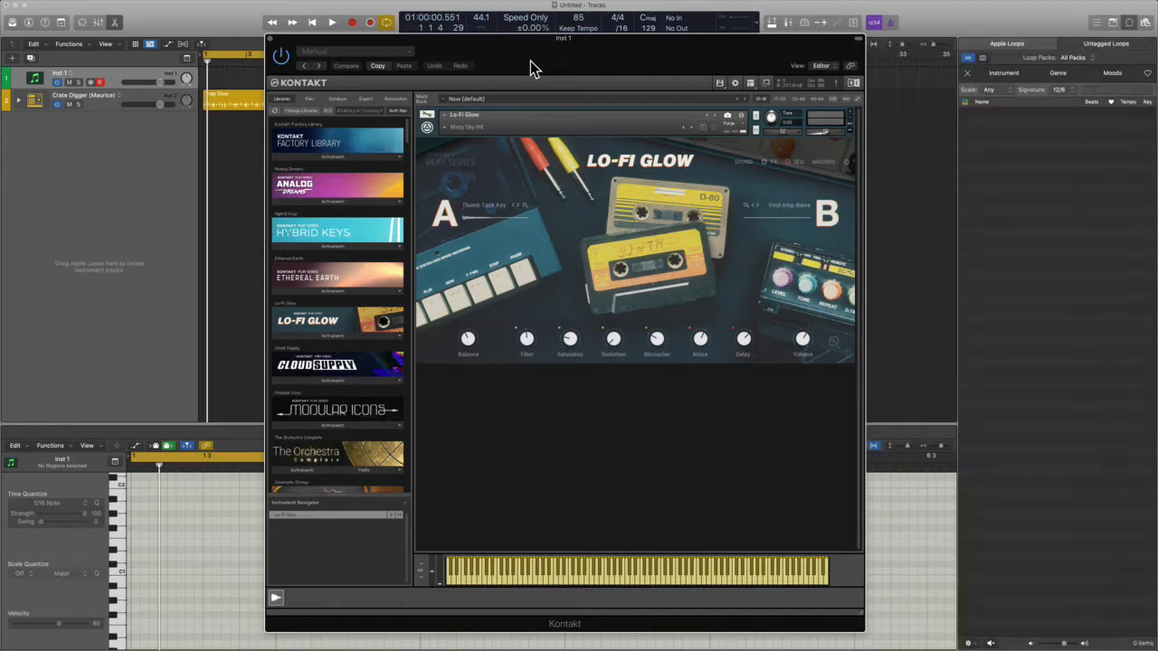
pyautogui.press('o')
pyautogui.press('e')
pyautogui.moveTo(530, 60); pyautogui.dragTo(786, 47)
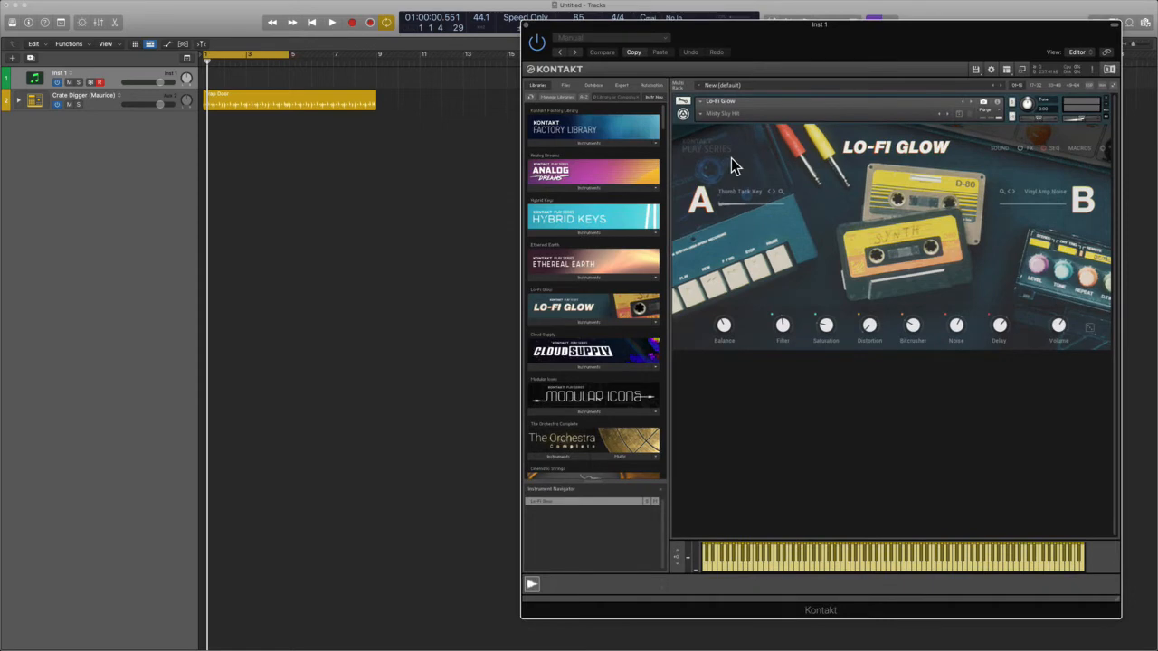
# Step: Browse the Lo-Fi Glow snapshot categories down to the Pluck sounds, and close the list without loading another snapshot
pyautogui.click(698, 114)
pyautogui.moveTo(709, 125)
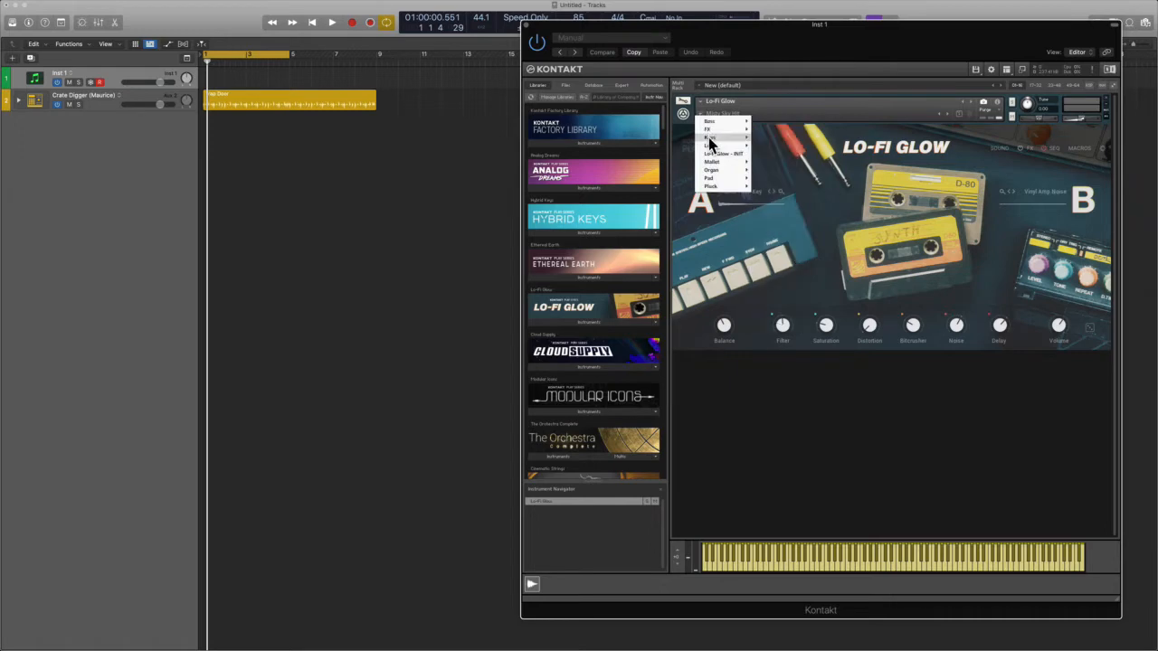
pyautogui.moveTo(708, 187)
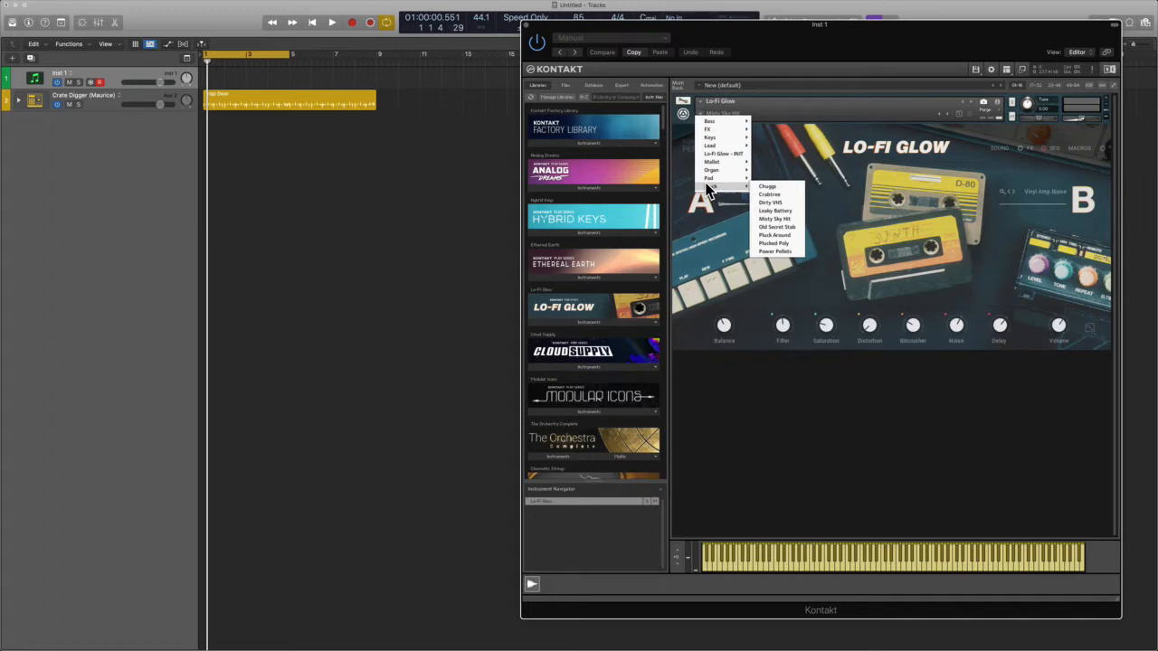
pyautogui.click(841, 258)
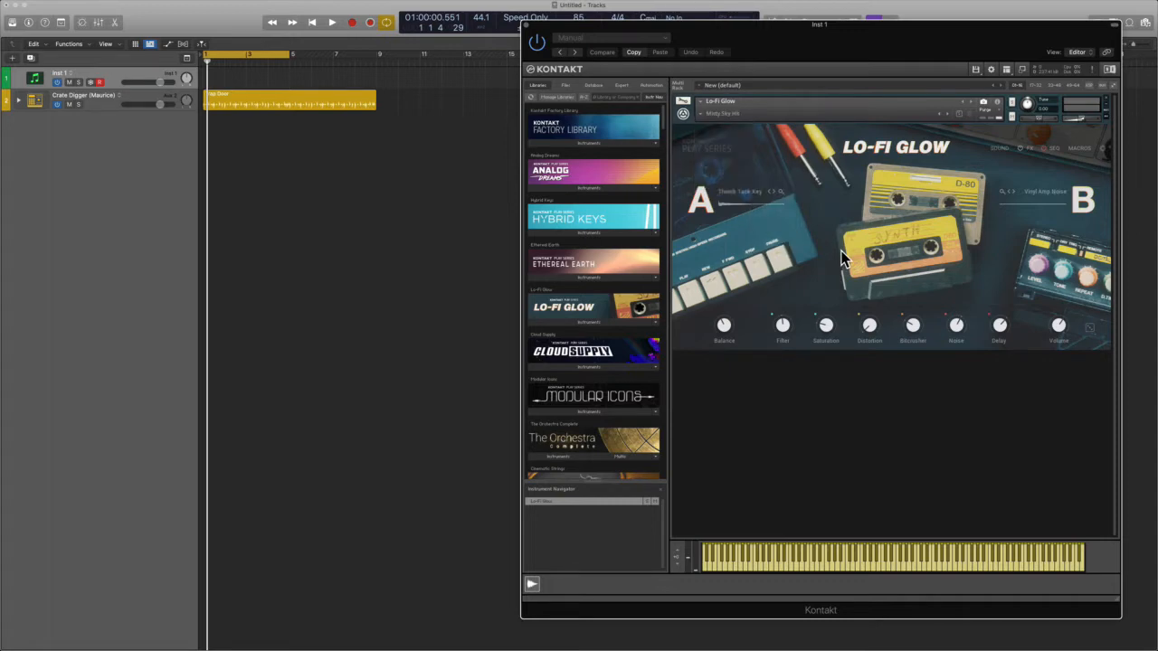
# Step: Delete the Trap Door drummer region that follows bar 5, keeping the first four bars, and enlarge the tracks to fit
pyautogui.click(286, 99)
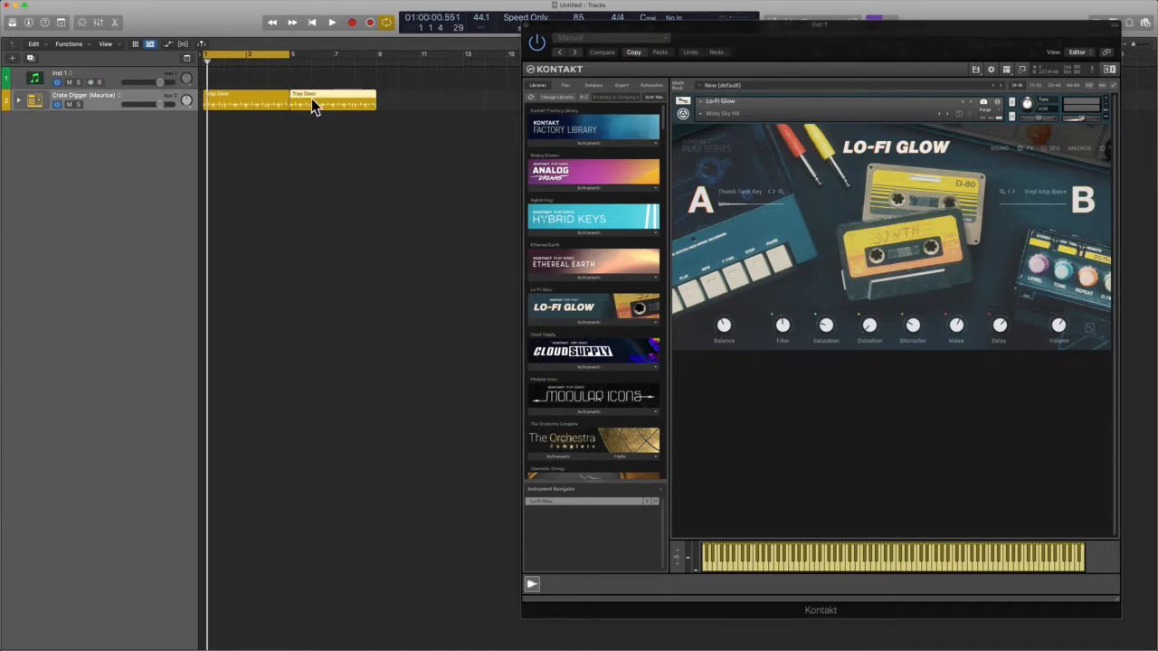
pyautogui.press('Delete')
pyautogui.keyDown('ctrl'); pyautogui.keyDown('alt'); pyautogui.click(312, 98); pyautogui.keyUp('alt'); pyautogui.keyUp('ctrl')
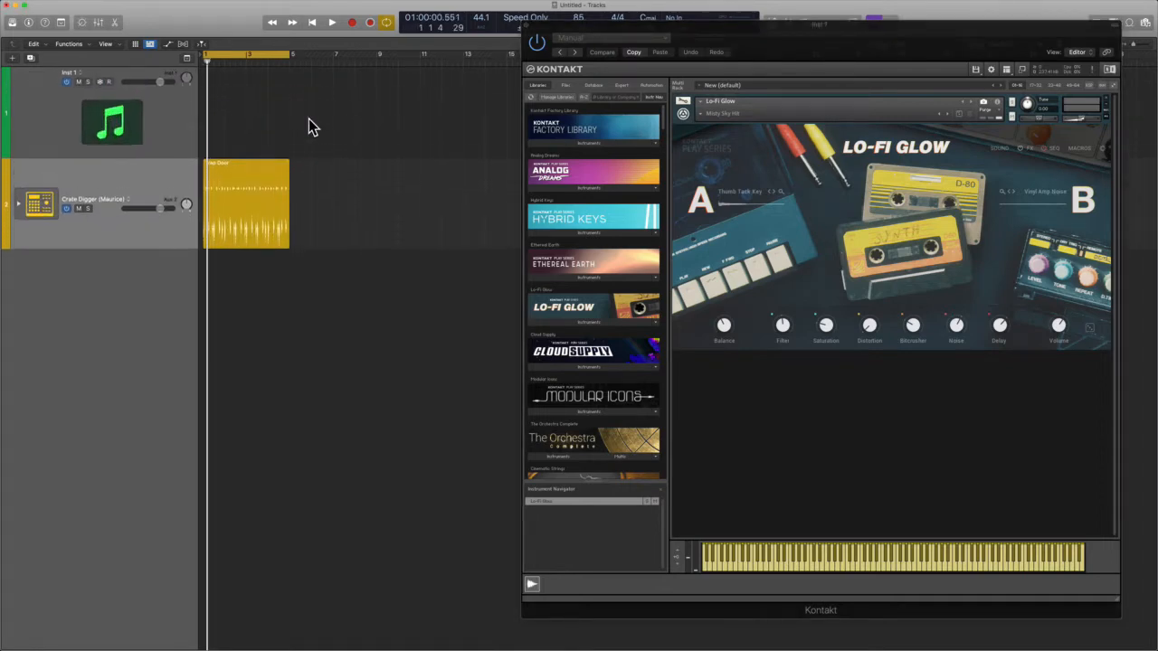
pyautogui.keyDown('ctrl'); pyautogui.keyDown('alt'); pyautogui.click(274, 378); pyautogui.keyUp('alt'); pyautogui.keyUp('ctrl')
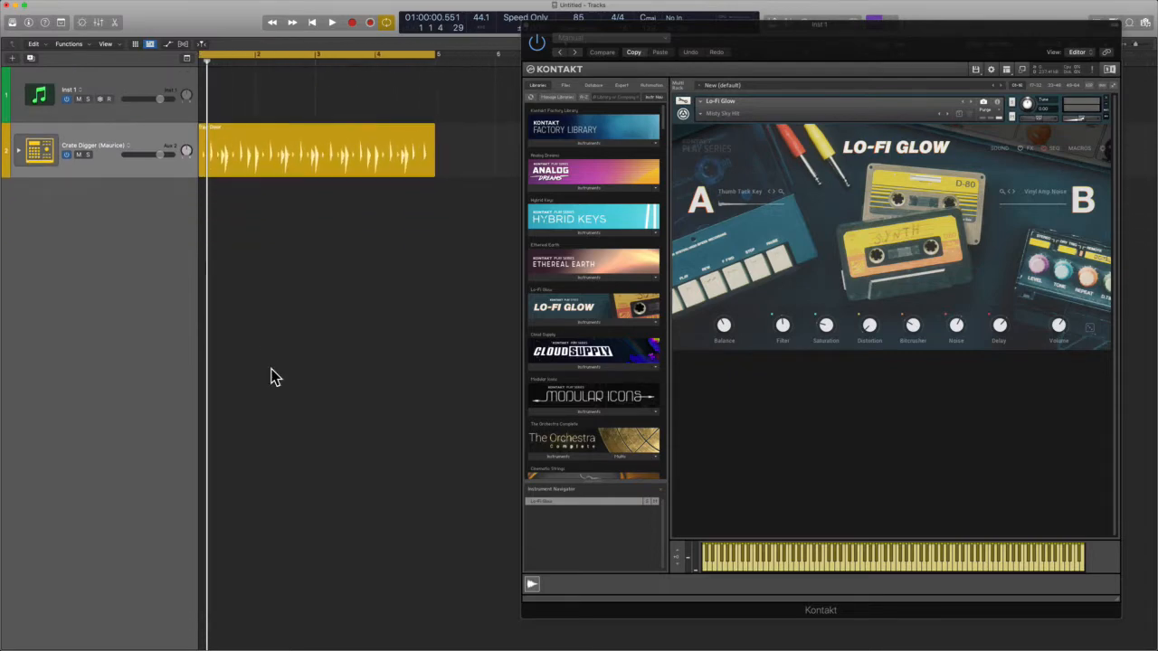
# Step: Audition the Misty Sky Hit sound over the four-bar drum loop and move the Kontakt window clear of the transport display
pyautogui.press('space')
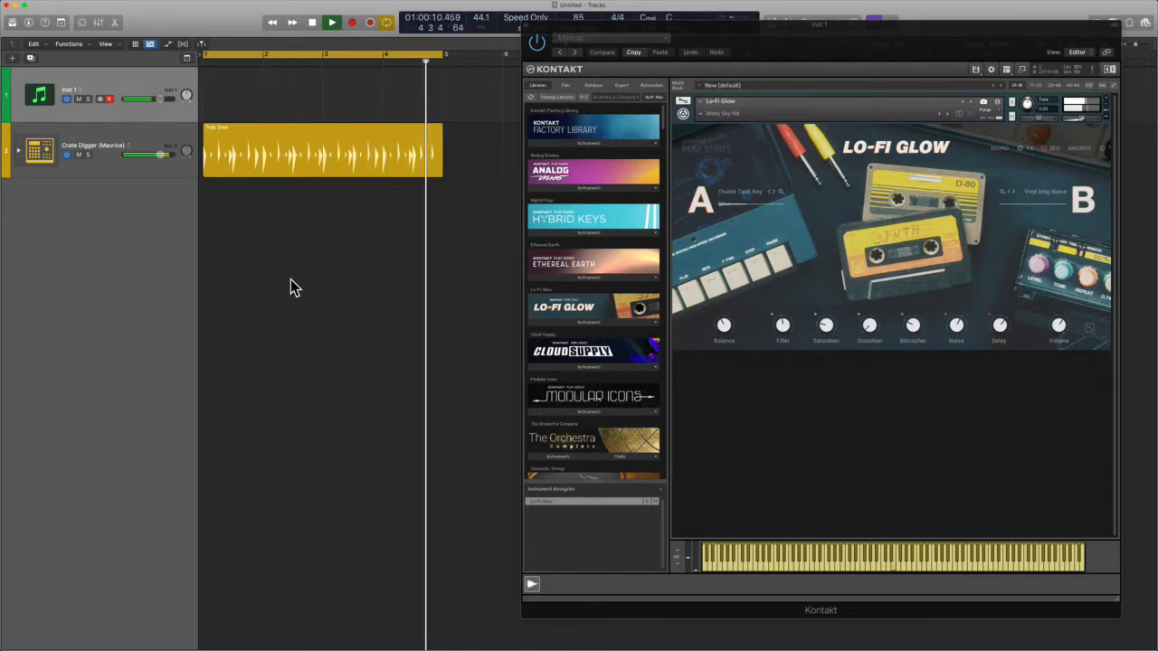
pyautogui.press('space')
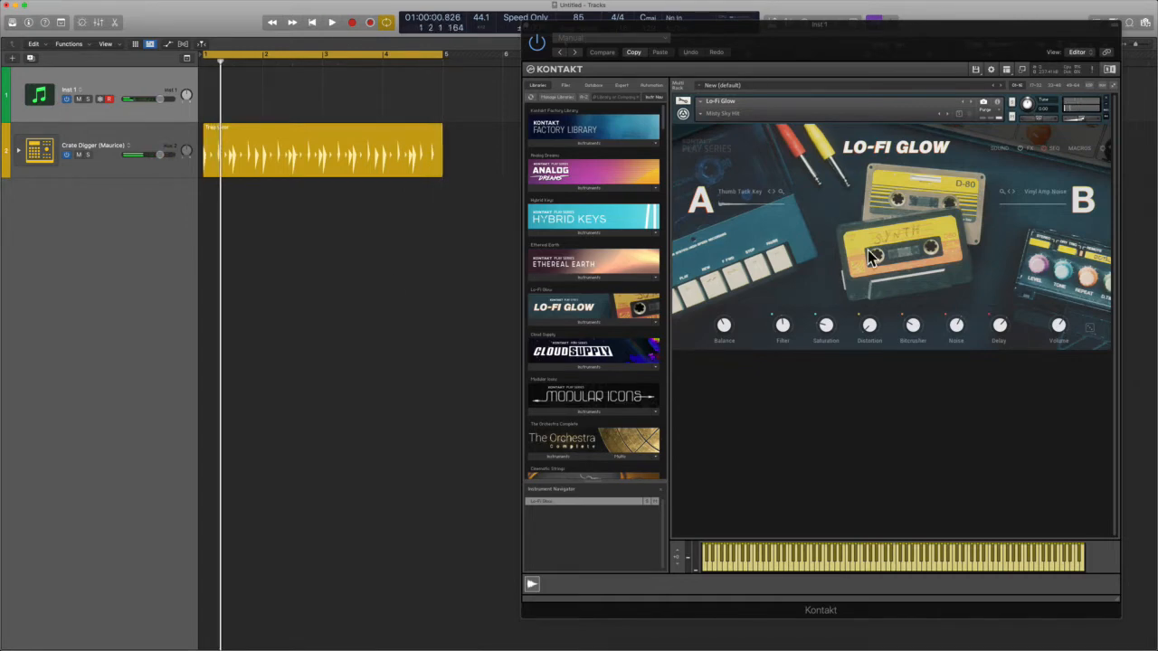
pyautogui.moveTo(817, 23); pyautogui.dragTo(758, 77)
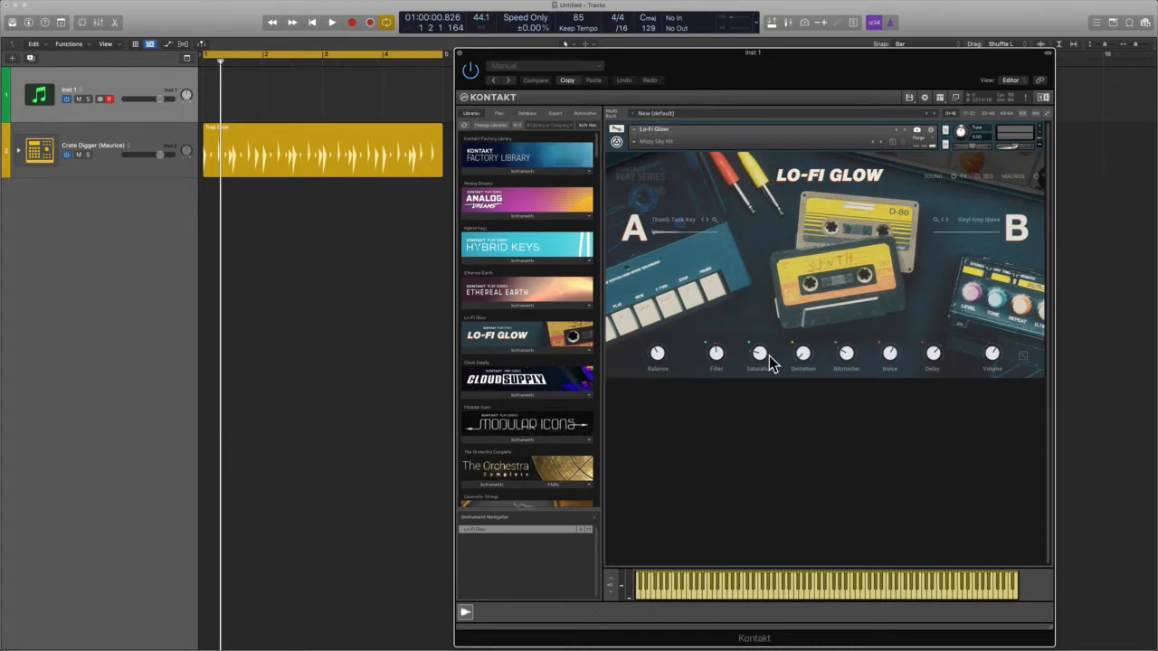
pyautogui.moveTo(729, 75); pyautogui.dragTo(716, 63)
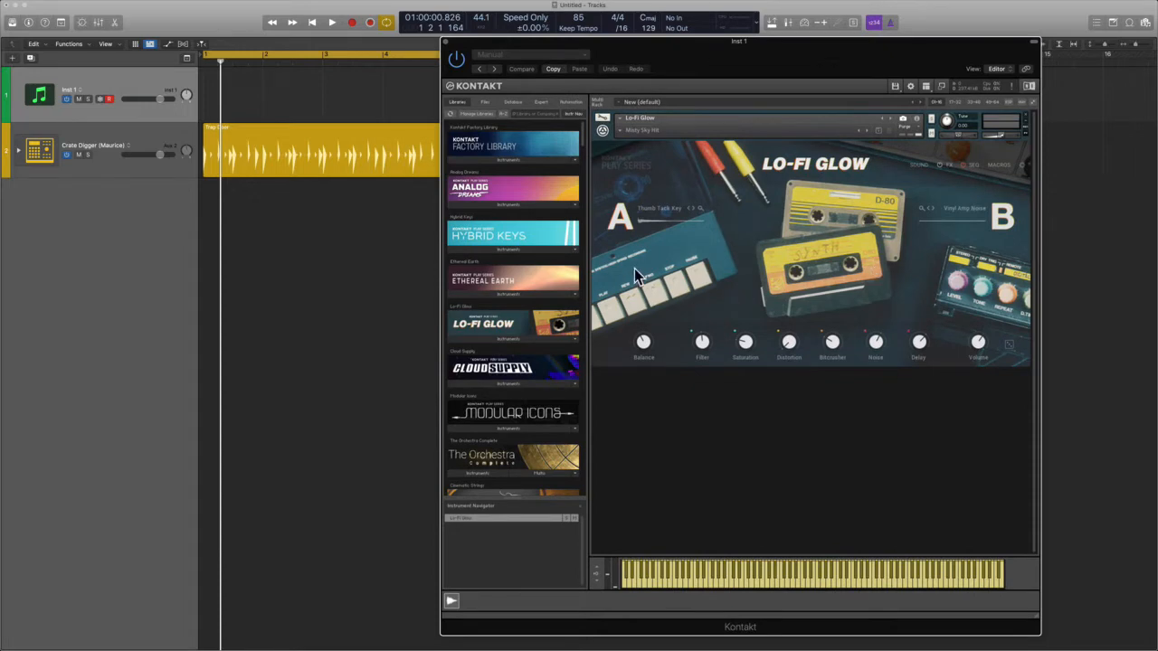
# Step: Try out the Balance between layers A and B and the Filter amount on the Misty Sky Hit sound
pyautogui.click(644, 344)
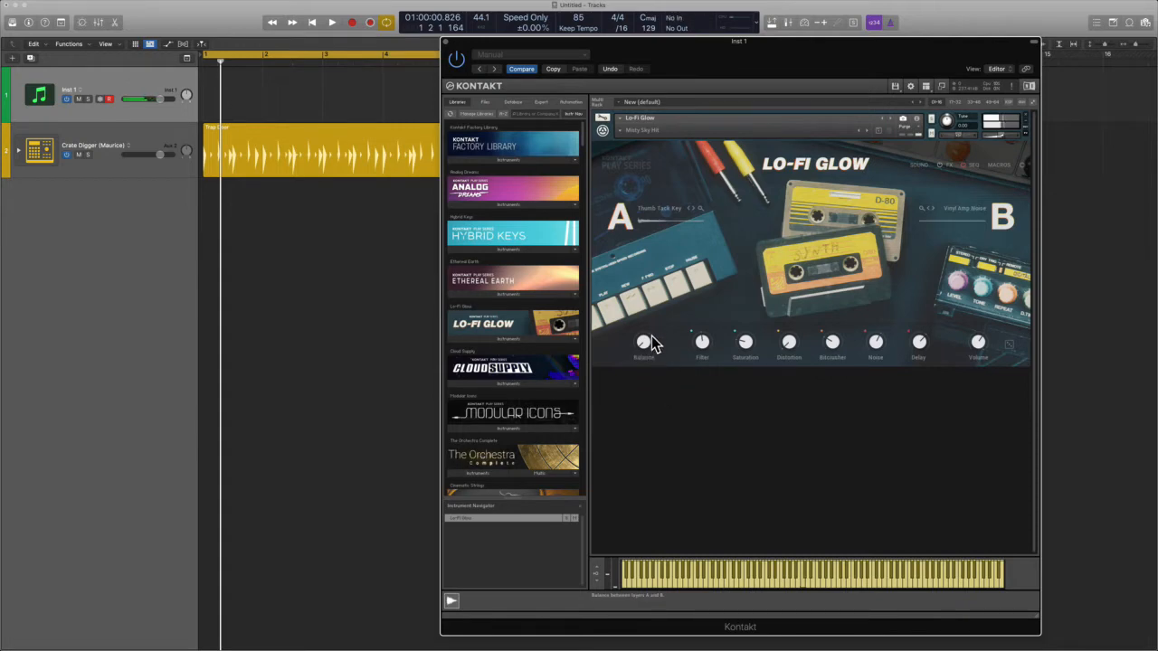
pyautogui.moveTo(647, 340); pyautogui.dragTo(661, 158)
pyautogui.moveTo(644, 358)
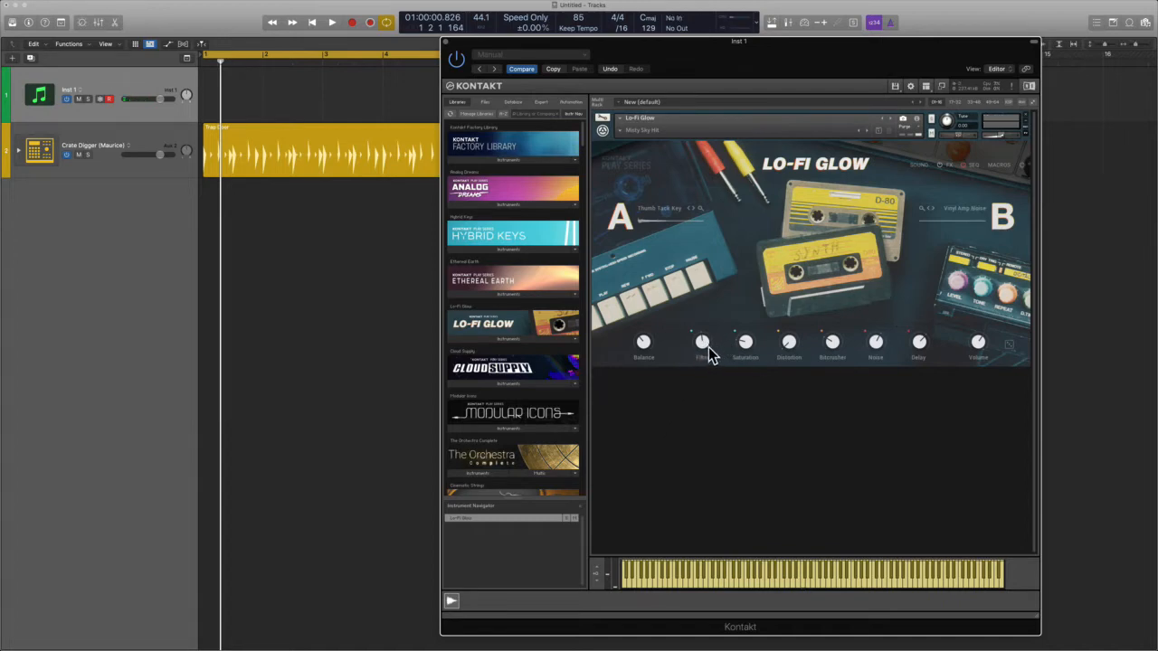
pyautogui.moveTo(709, 346); pyautogui.dragTo(736, 380)
# Step: View the Lo-Fi Glow snapshot categories and the naming prompt for saving a snapshot, cancelling without saving
pyautogui.click(621, 130)
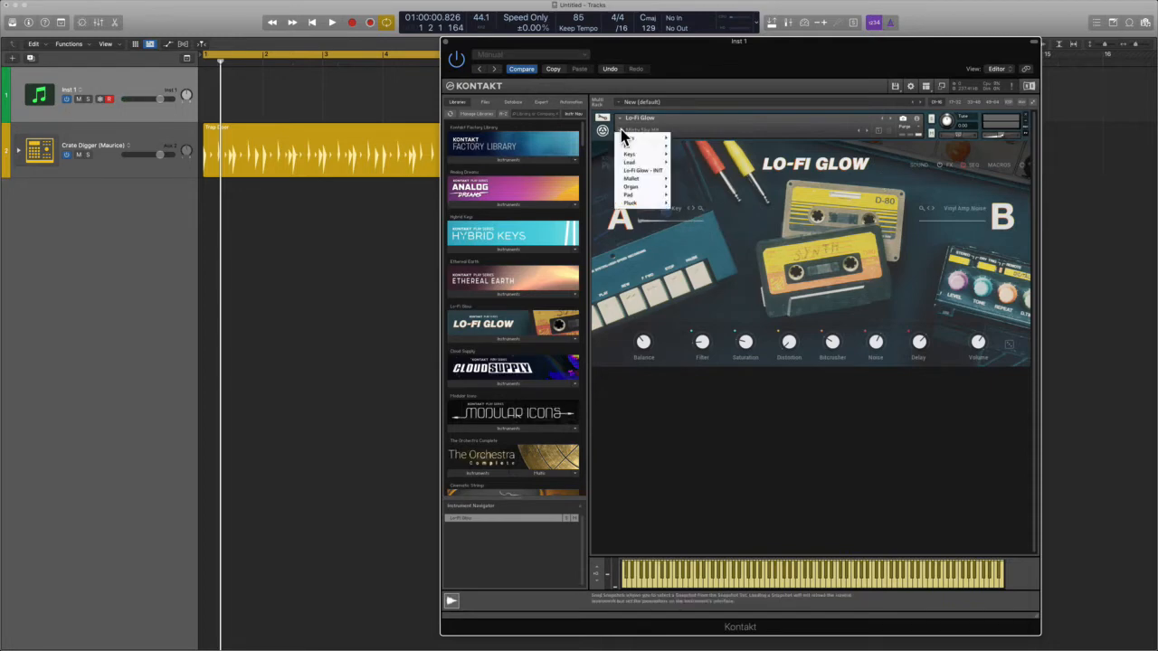
pyautogui.moveTo(633, 166)
pyautogui.click(773, 158)
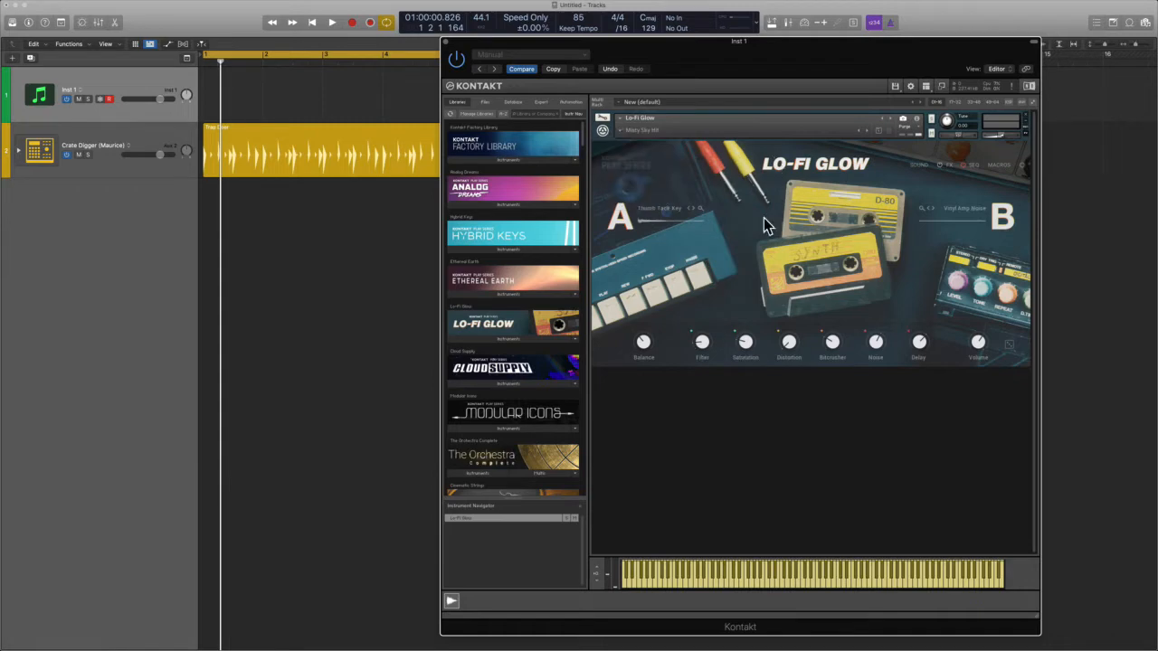
pyautogui.click(880, 133)
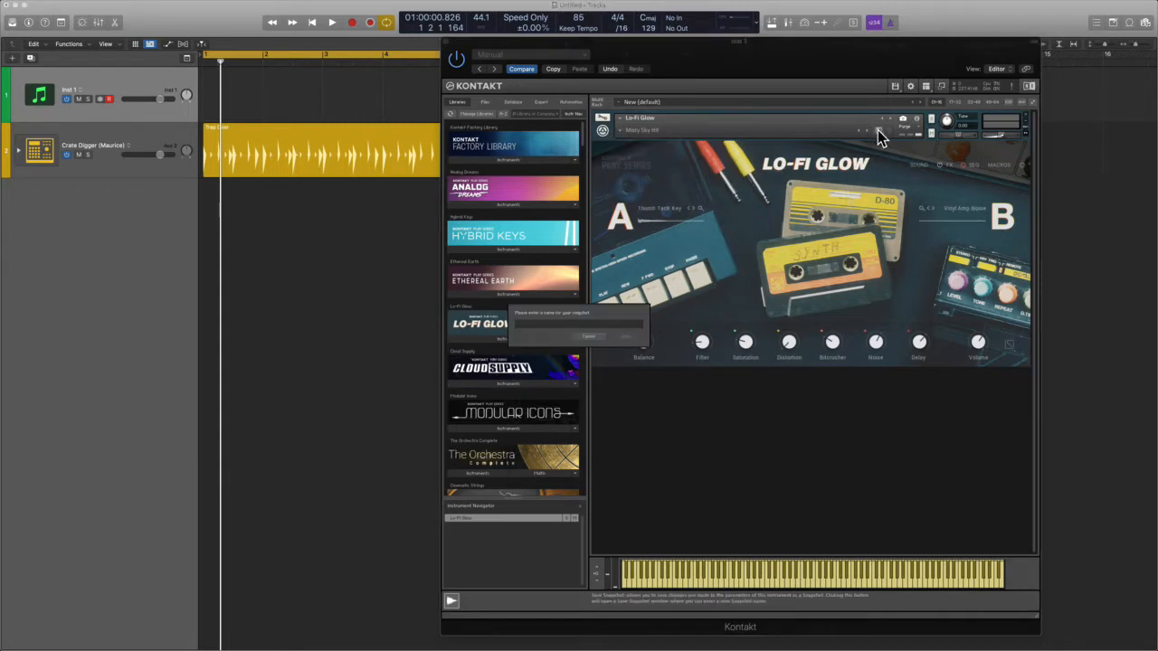
pyautogui.click(590, 337)
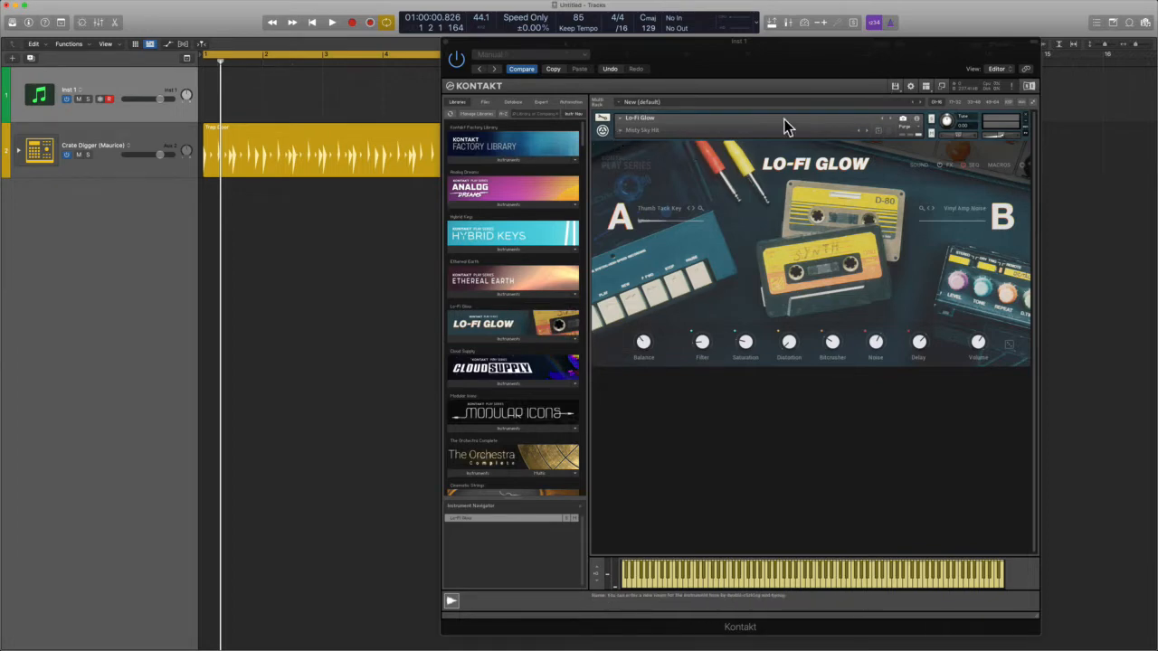
# Step: Load the Old Secret Stab snapshot in Lo-Fi Glow and audition it over the looped drums
pyautogui.click(867, 132)
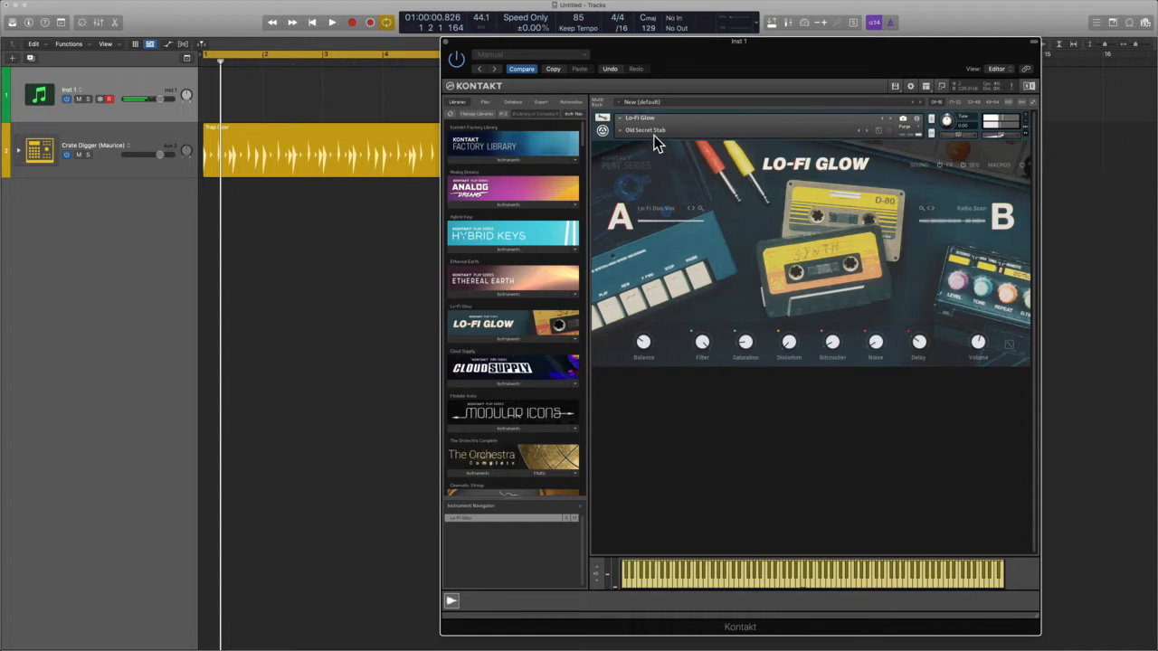
pyautogui.press('space')
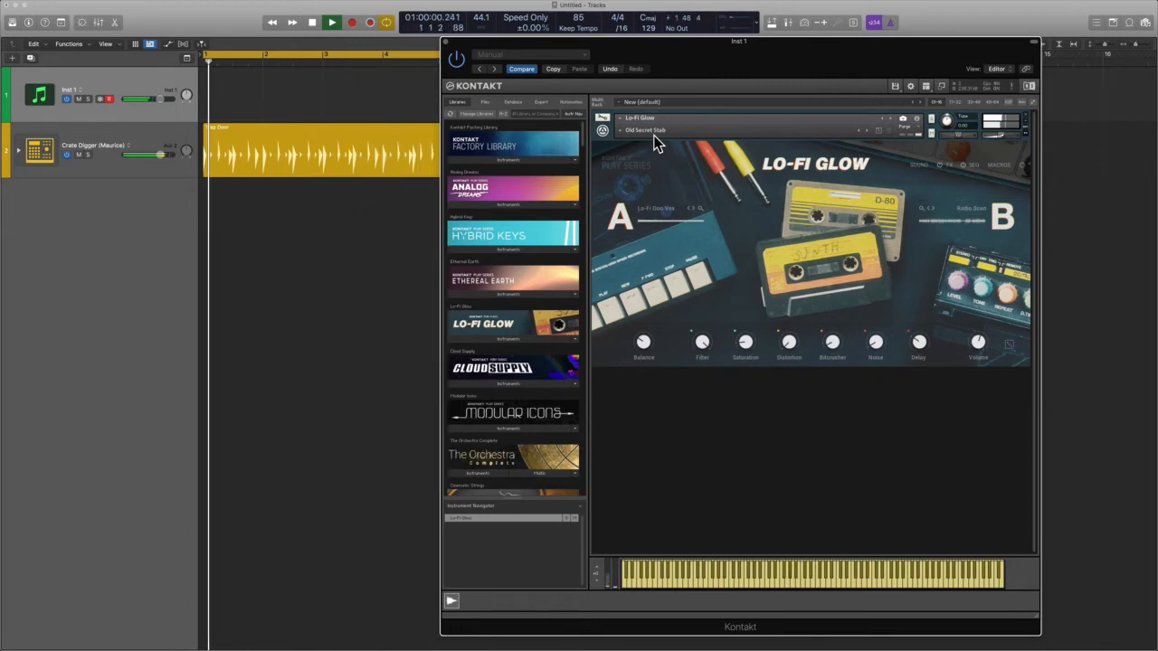
pyautogui.press('space')
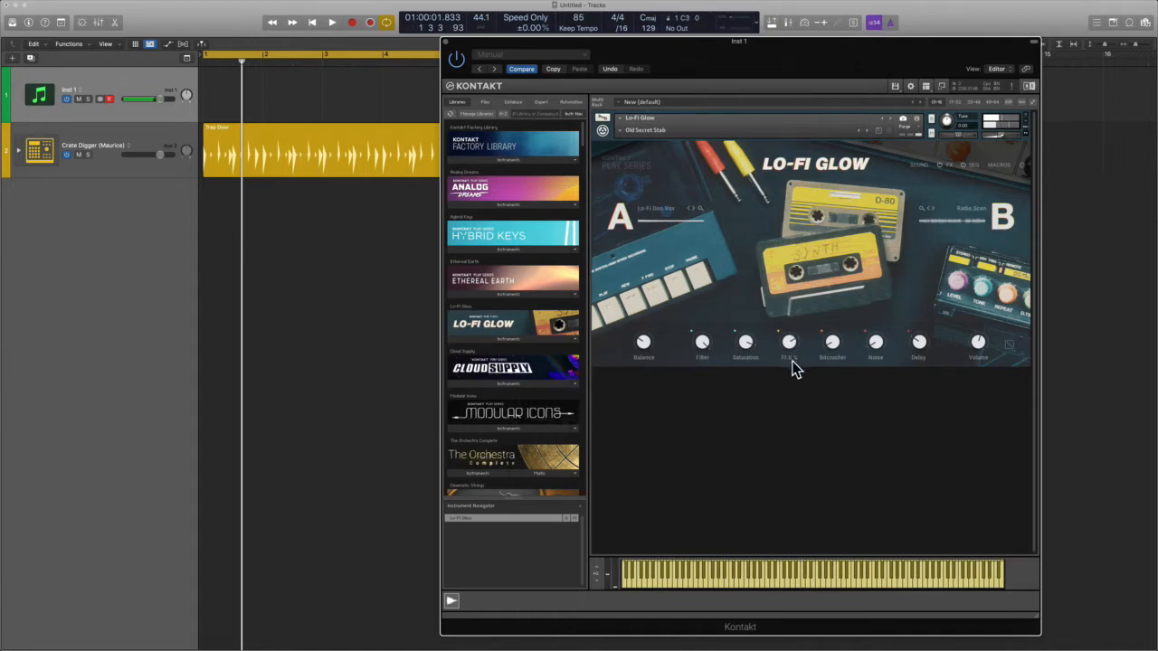
pyautogui.press('space')
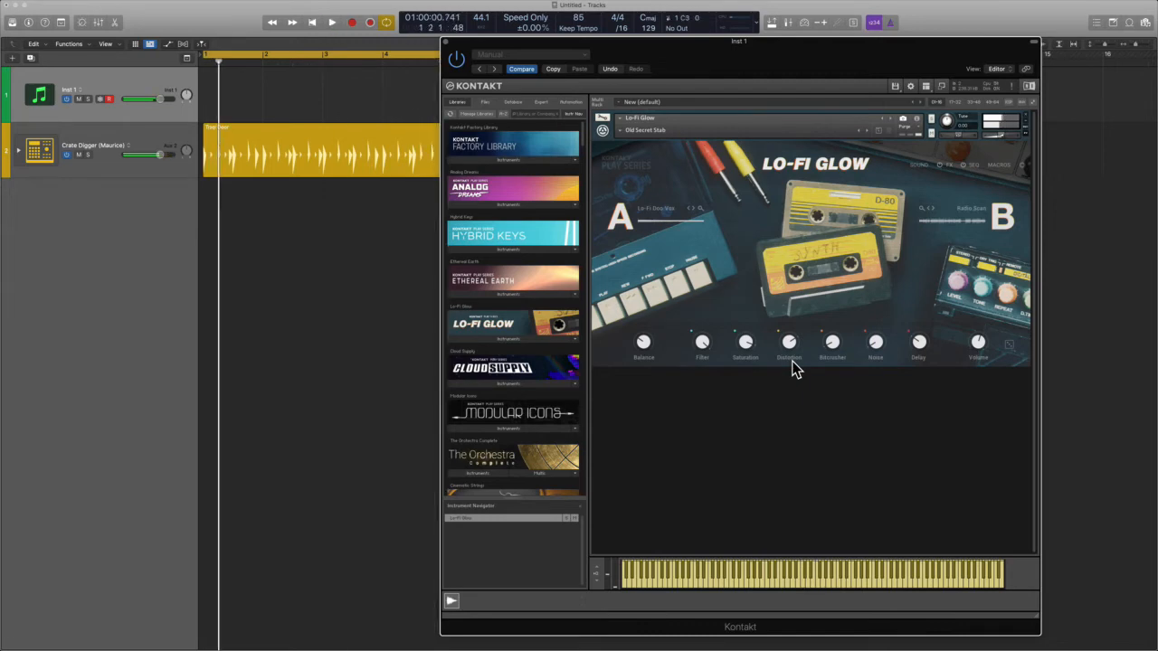
# Step: Load the Backstage snapshot, step forward through Bad Doorbell to Deejanke Ivory, and audition the sounds with the drum loop
pyautogui.click(620, 131)
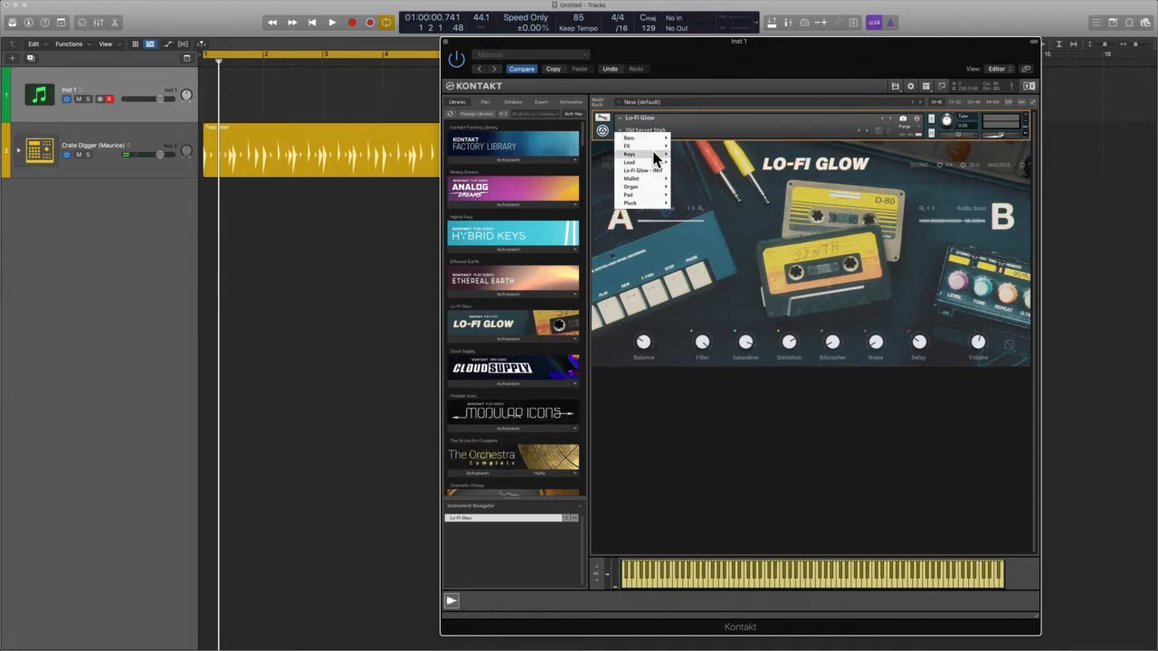
pyautogui.moveTo(656, 137)
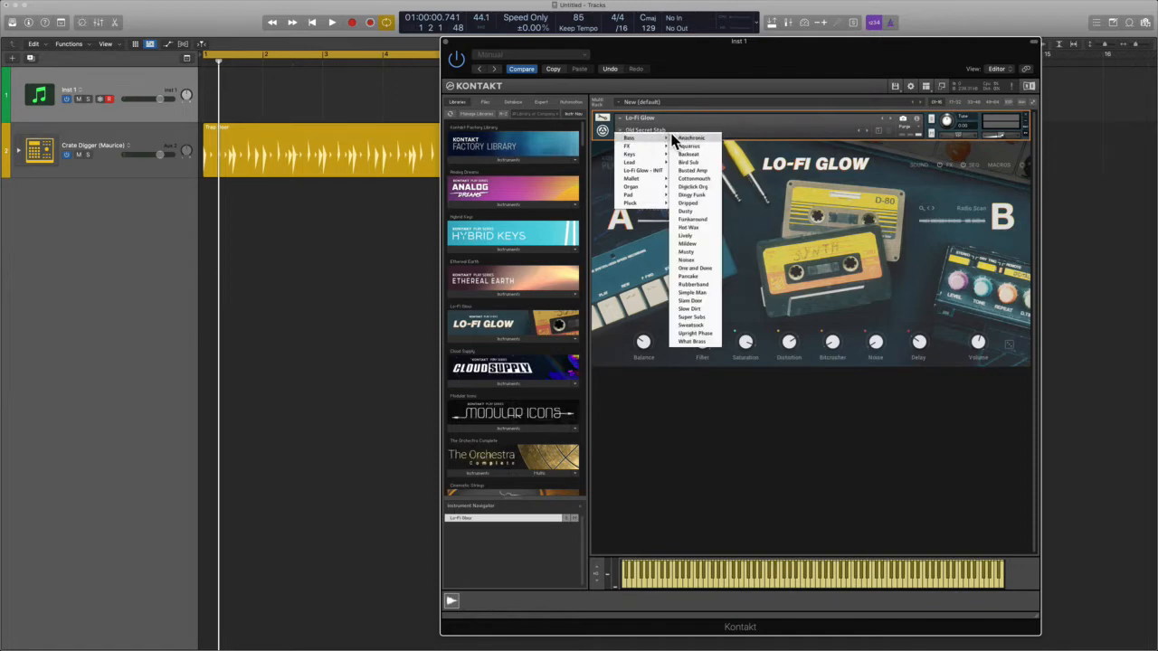
pyautogui.click(689, 156)
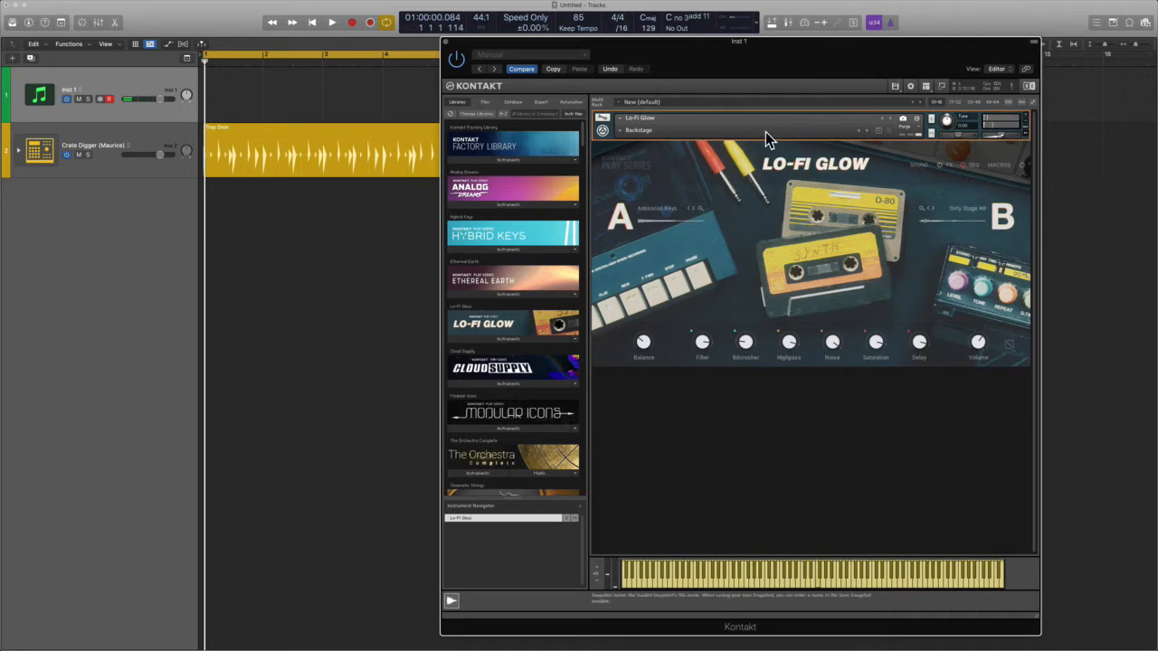
pyautogui.click(865, 130)
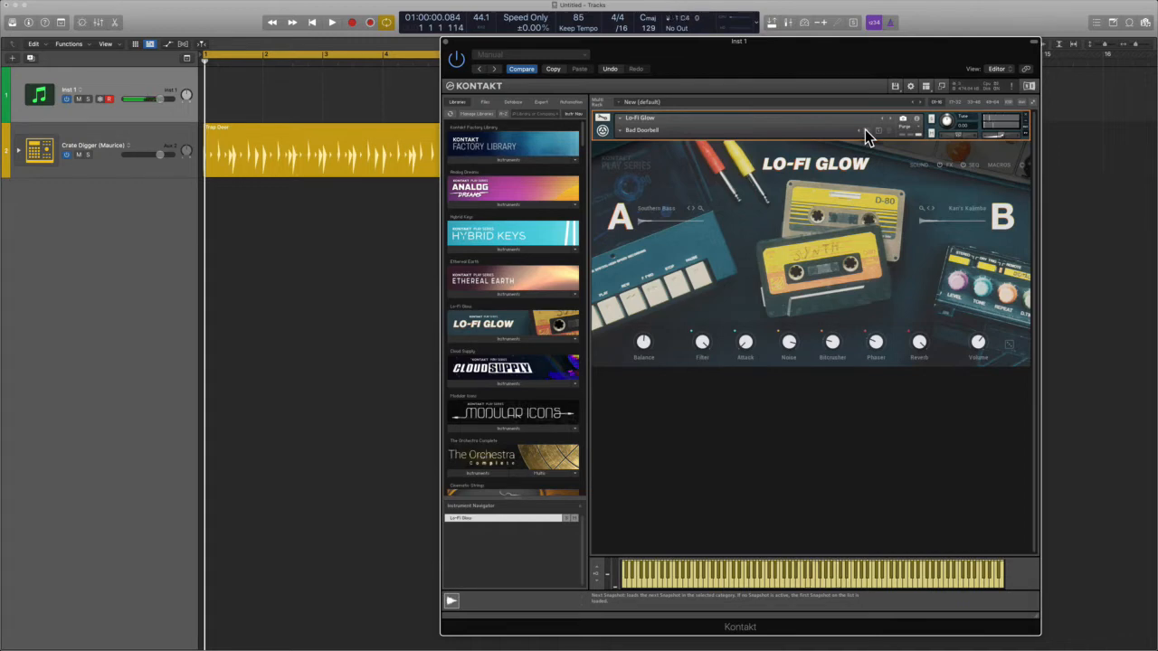
pyautogui.press('space')
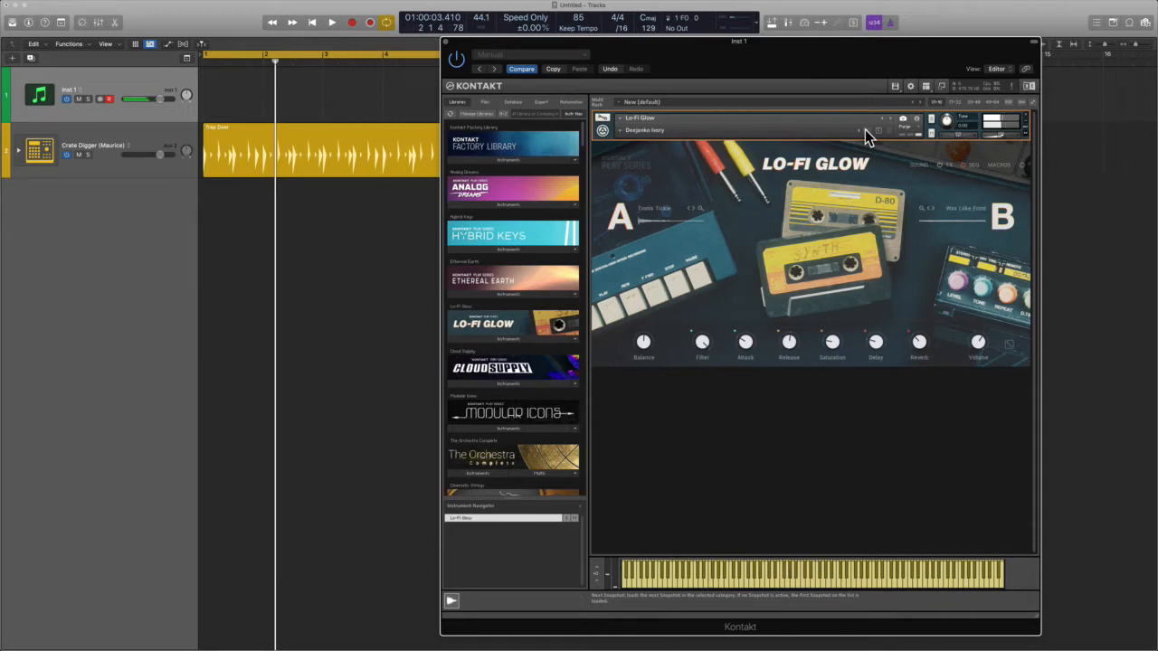
# Step: Set the project tempo to 110 and play the drum loop with the Deejanke Ivory sound, stopping when done
pyautogui.click(583, 18)
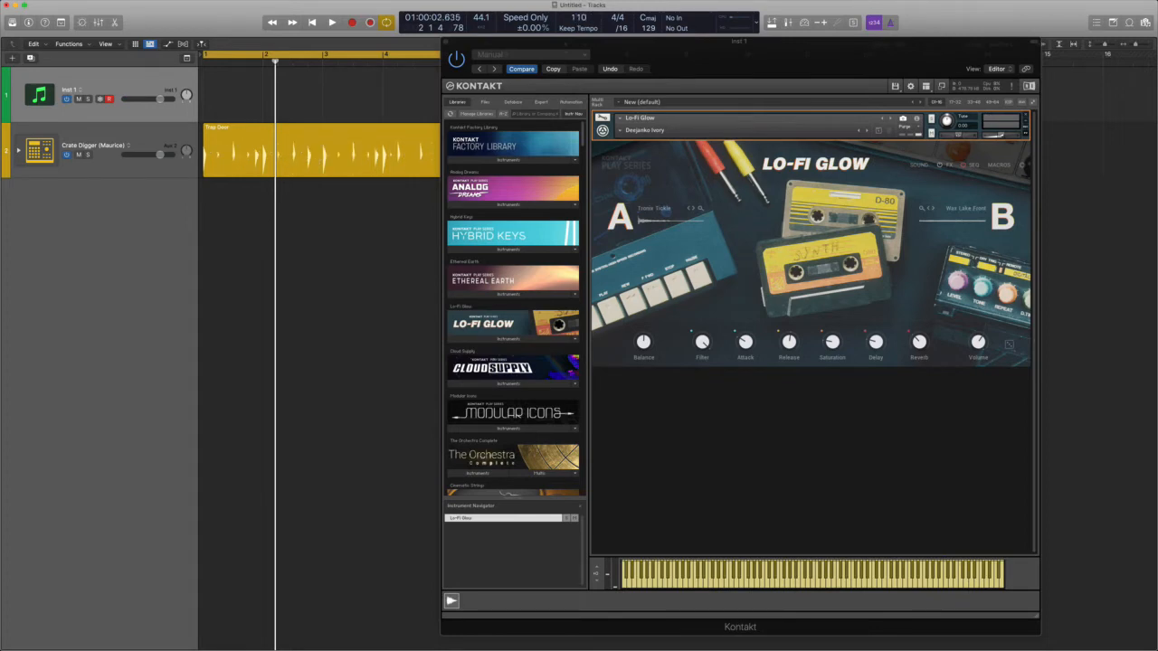
pyautogui.press('space')
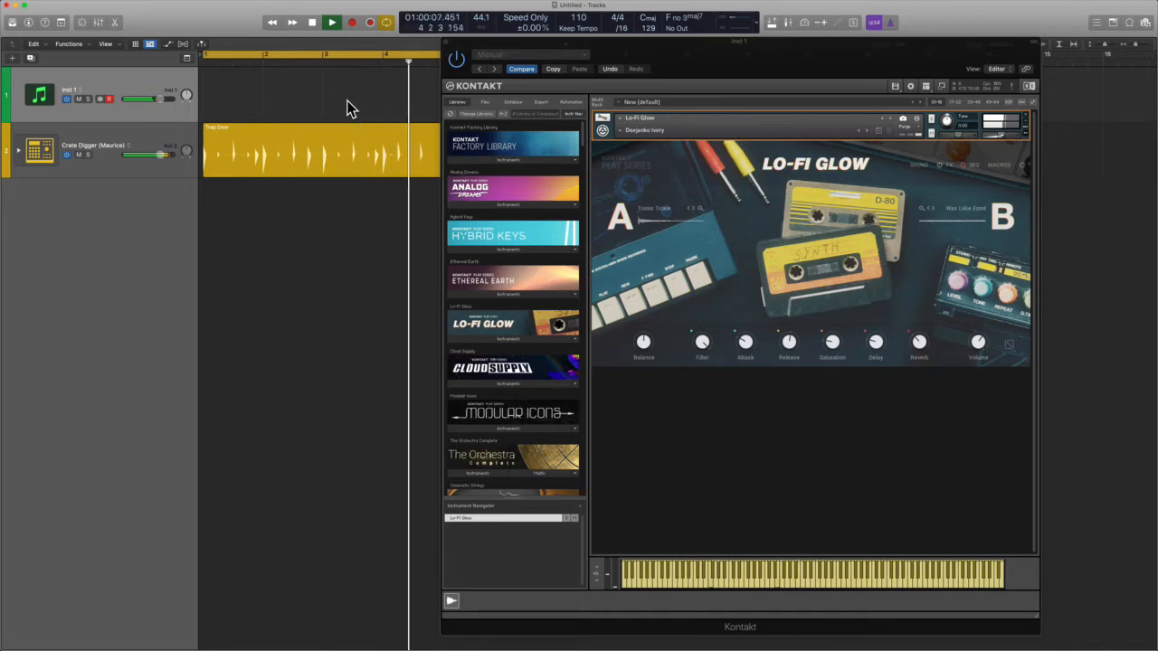
pyautogui.press('space')
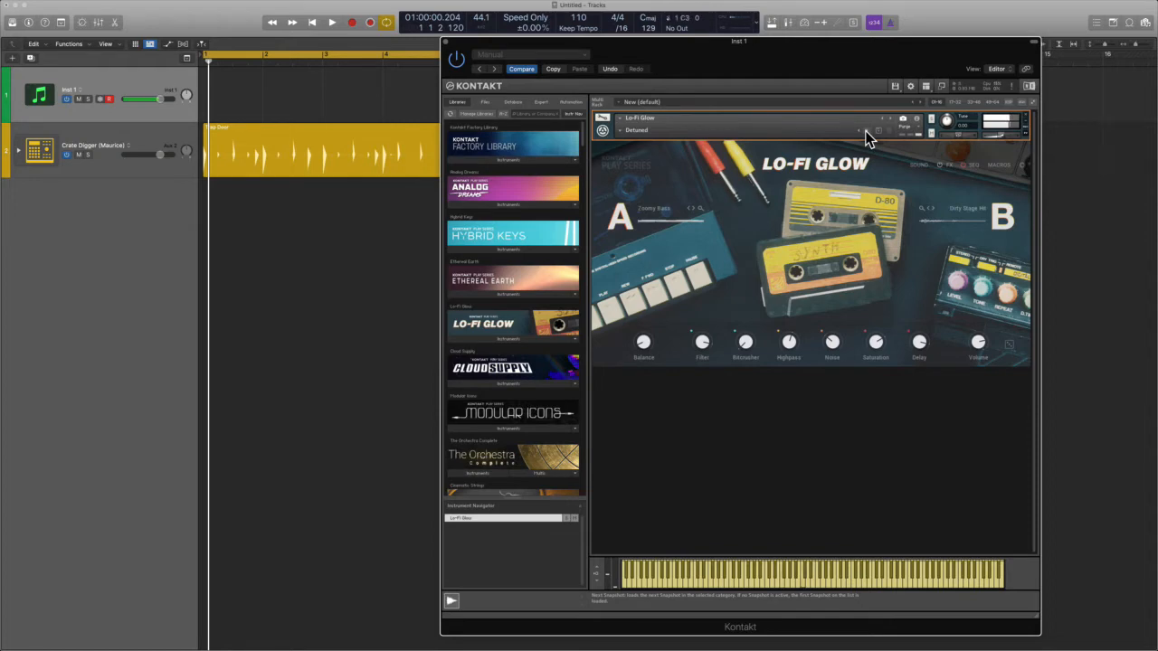
# Step: Add a second Drummer track with the Hip Hop genre and mute the existing Crate Digger track
pyautogui.click(237, 163)
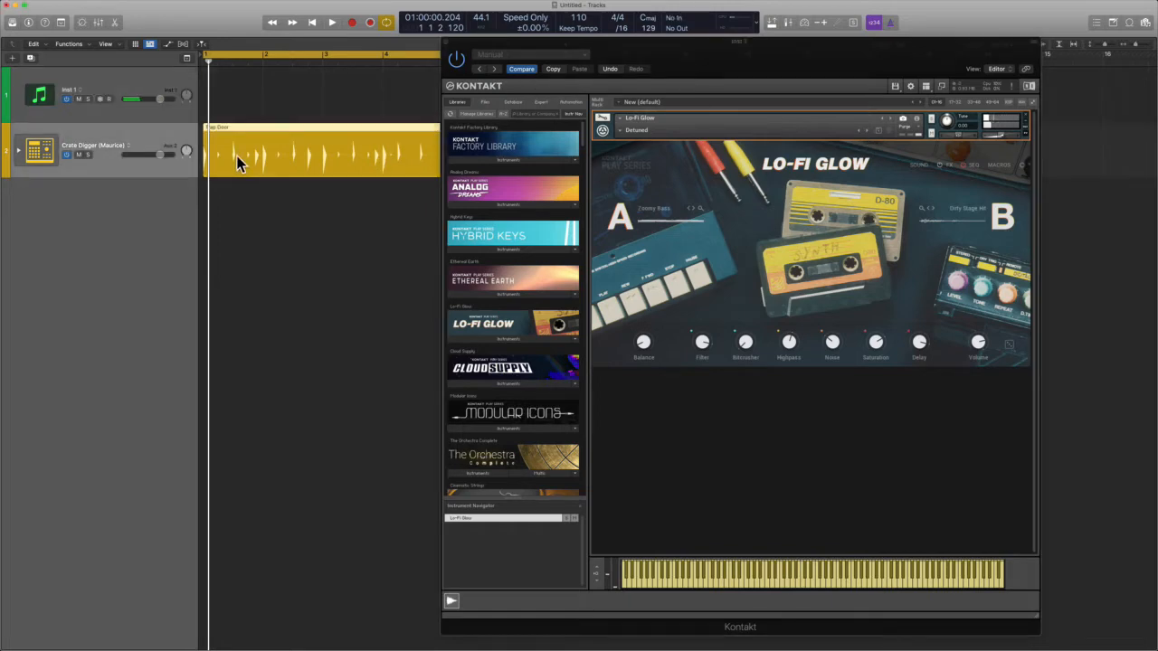
pyautogui.press('alt+super+n')
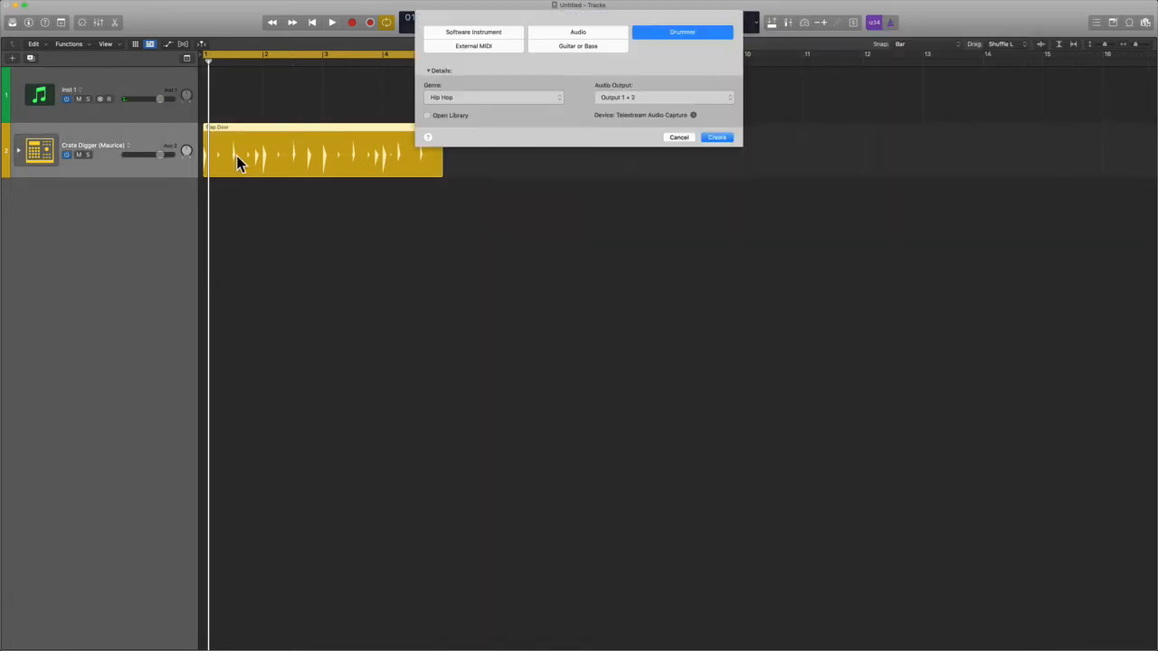
pyautogui.click(515, 105)
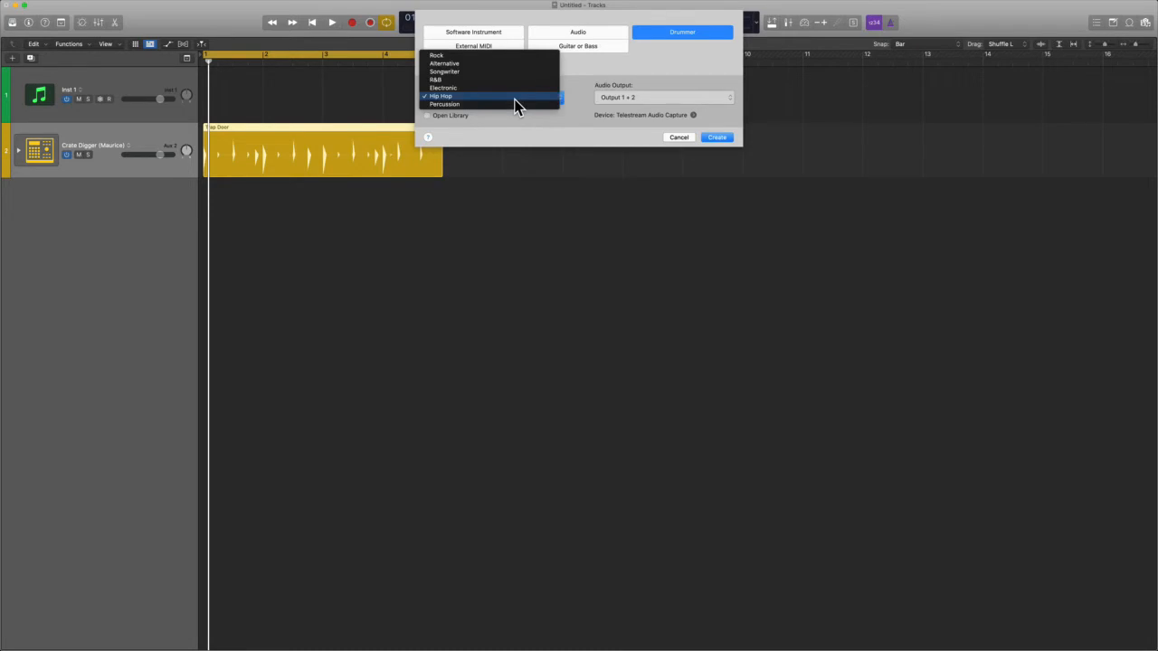
pyautogui.click(517, 107)
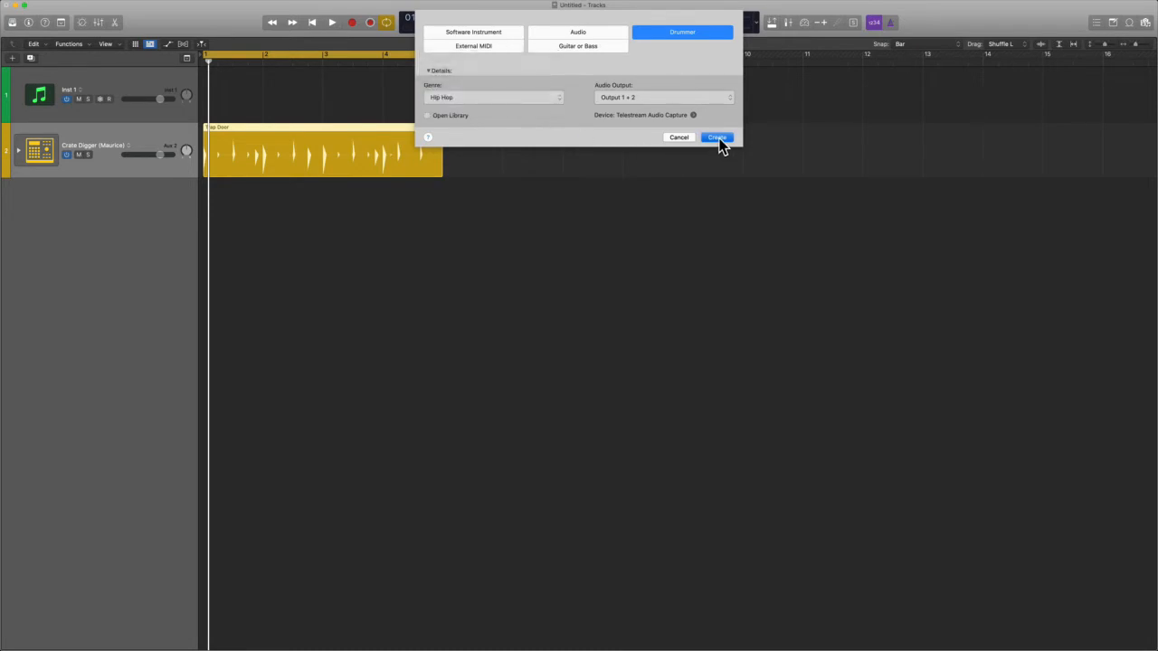
pyautogui.press('Return')
pyautogui.click(79, 154)
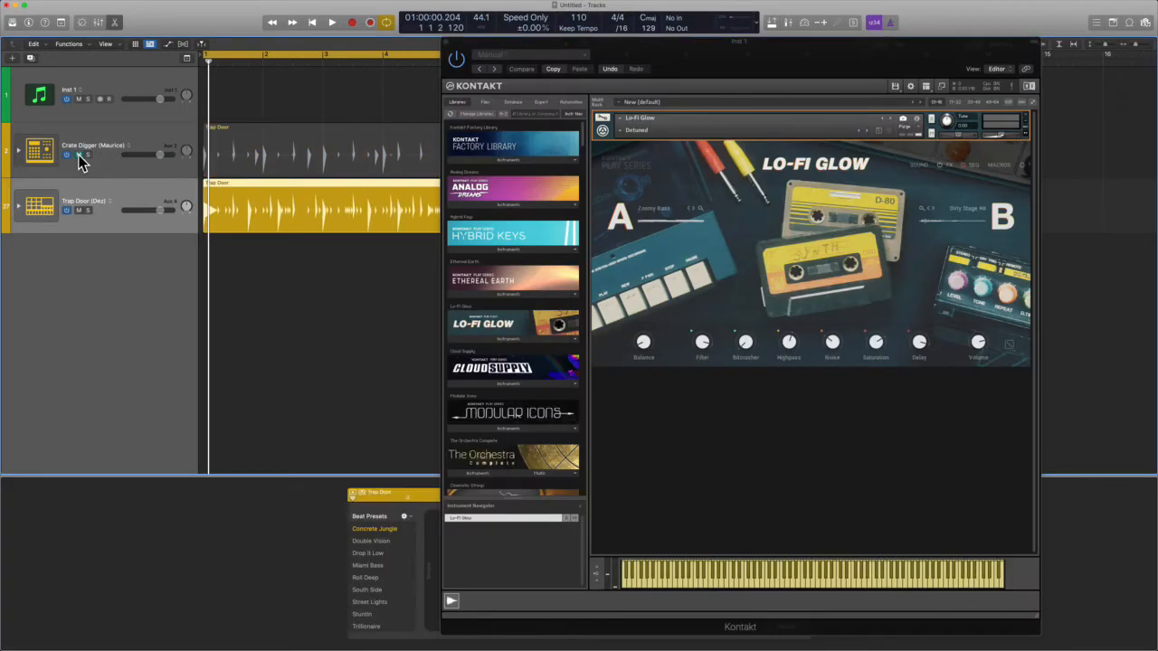
# Step: Set the project tempo to 139 and audition the Detuned snapshot on the Inst 1 track over the Trap Door drums, stopping when done
pyautogui.press('space')
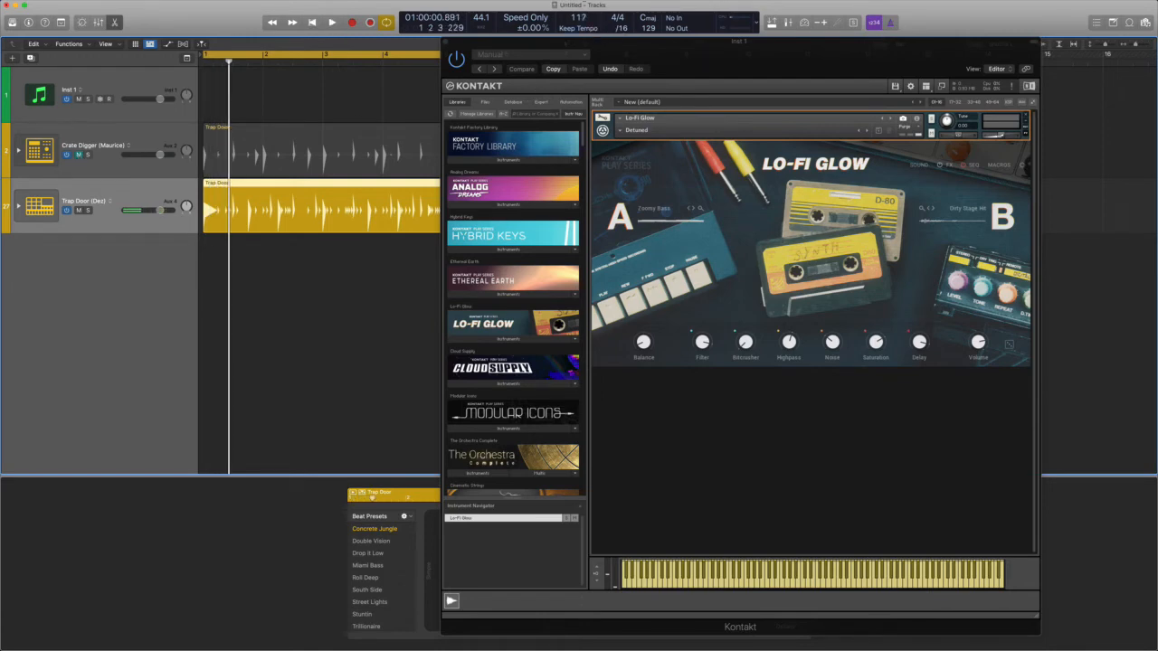
pyautogui.press('space')
pyautogui.press('space')
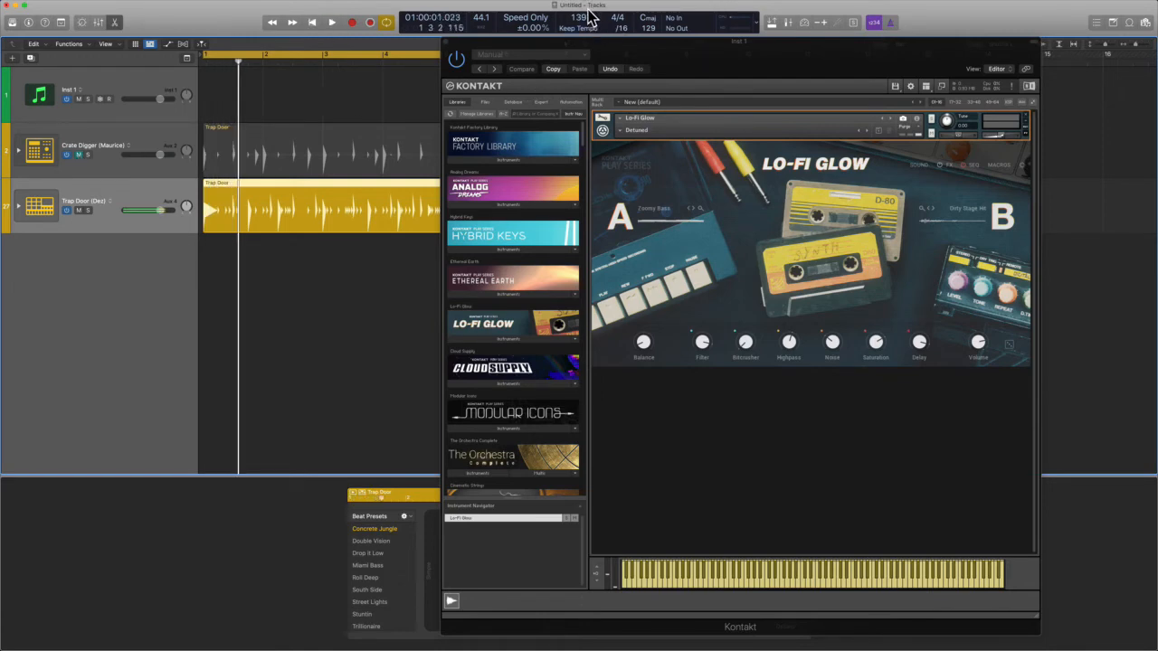
pyautogui.press('space')
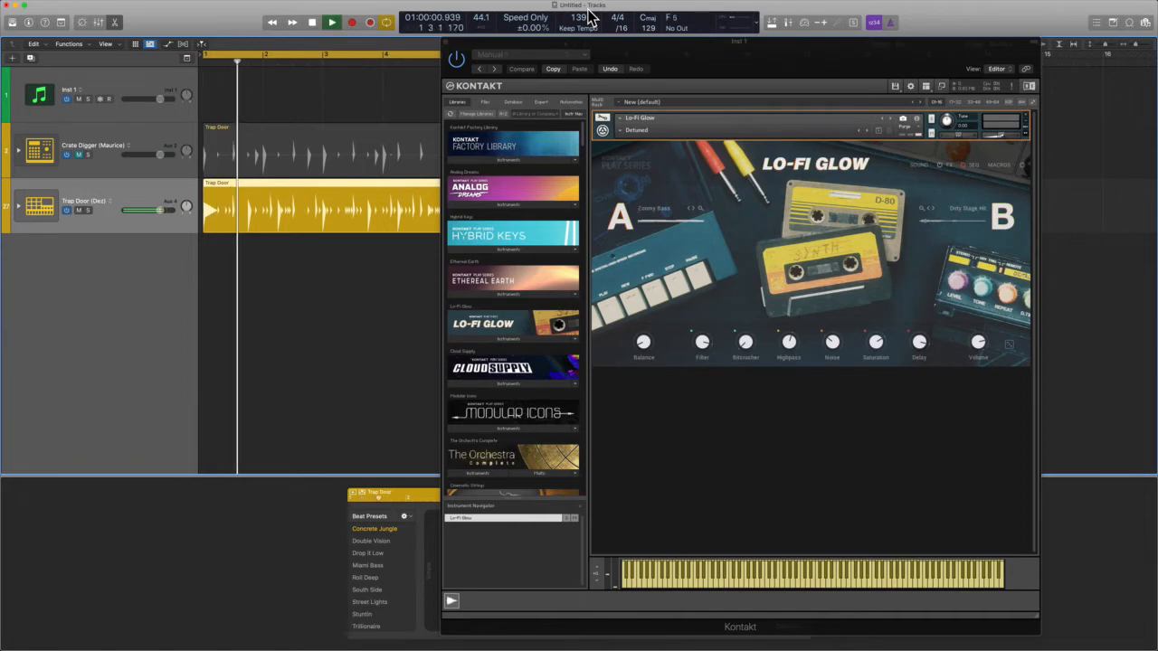
pyautogui.press('Up')
pyautogui.press('Up')
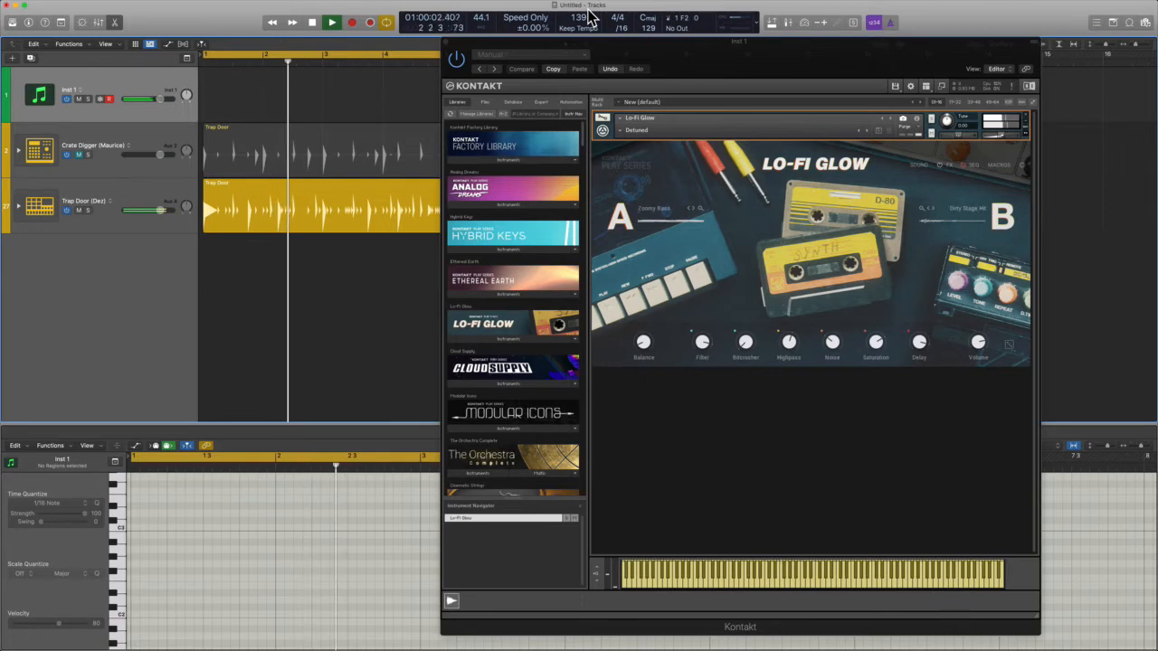
pyautogui.press('space')
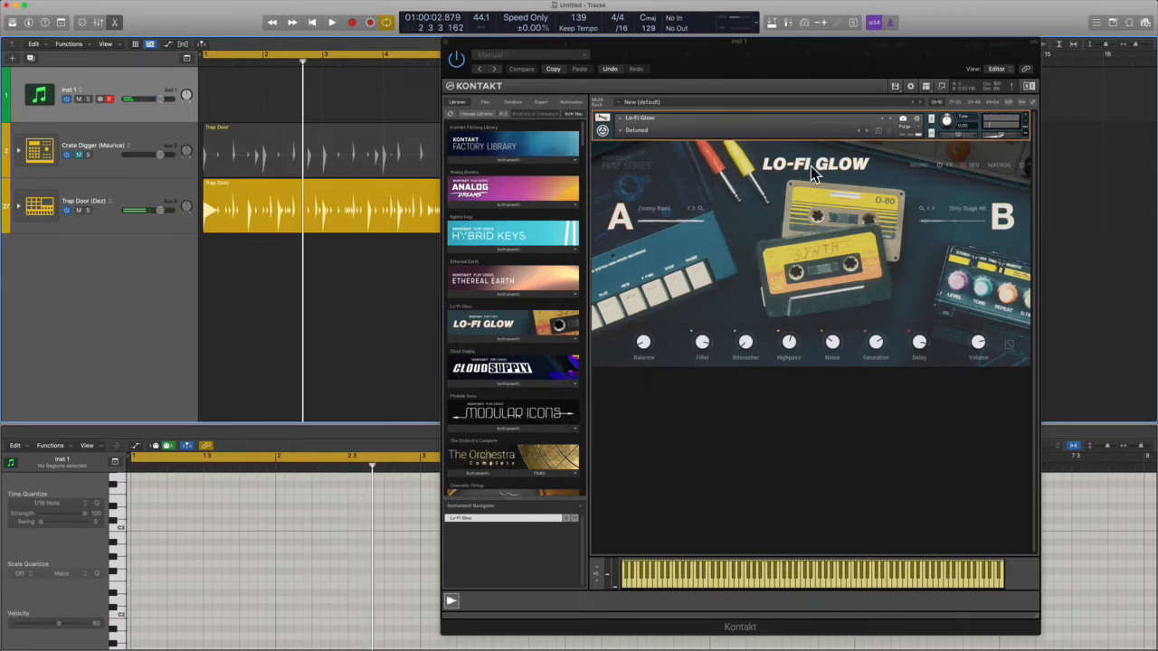
# Step: Load the Afterschool Television lead snapshot, audition it over the drum loop, and advance to Austin Park Lead
pyautogui.click(621, 130)
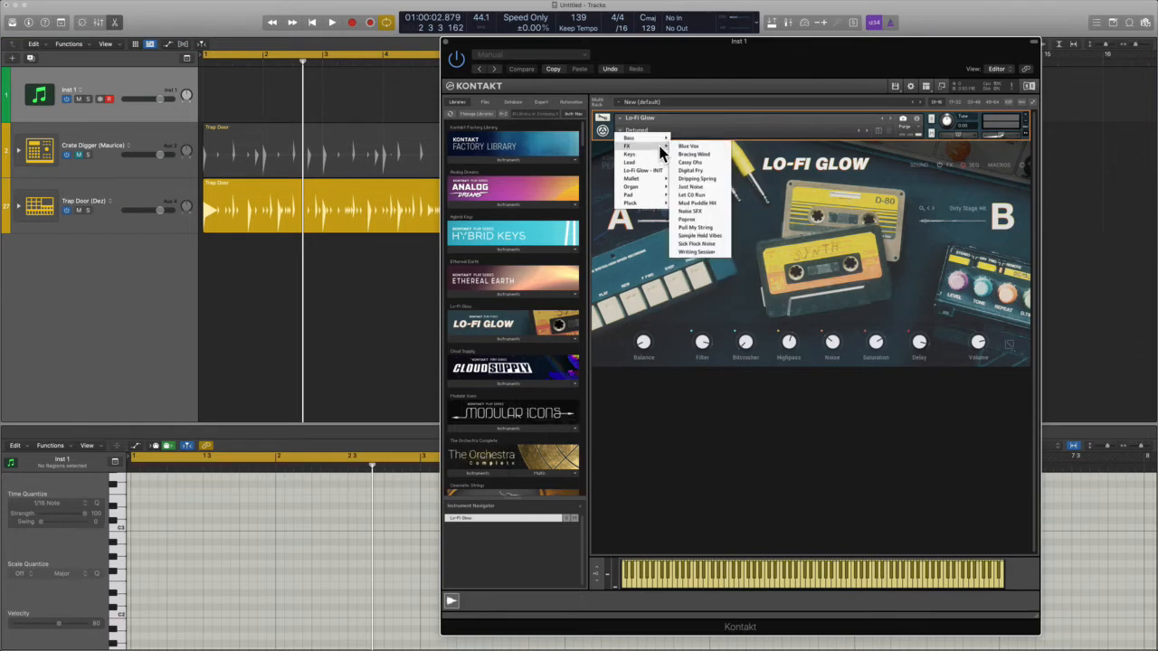
pyautogui.moveTo(650, 139)
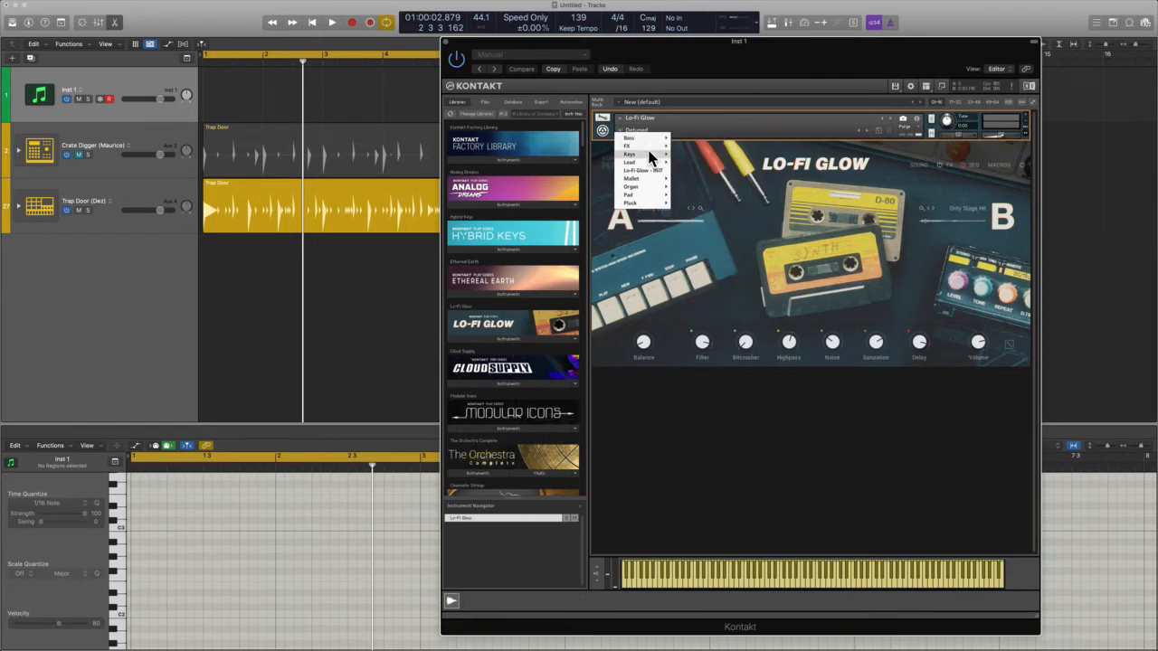
pyautogui.moveTo(649, 161)
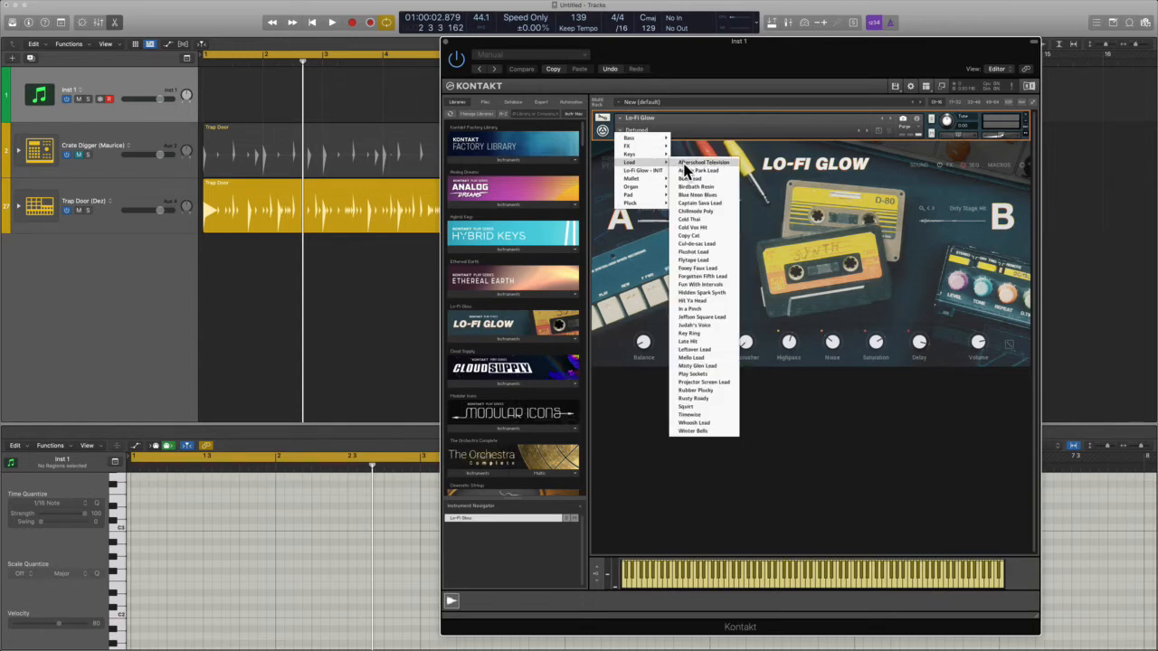
pyautogui.click(685, 168)
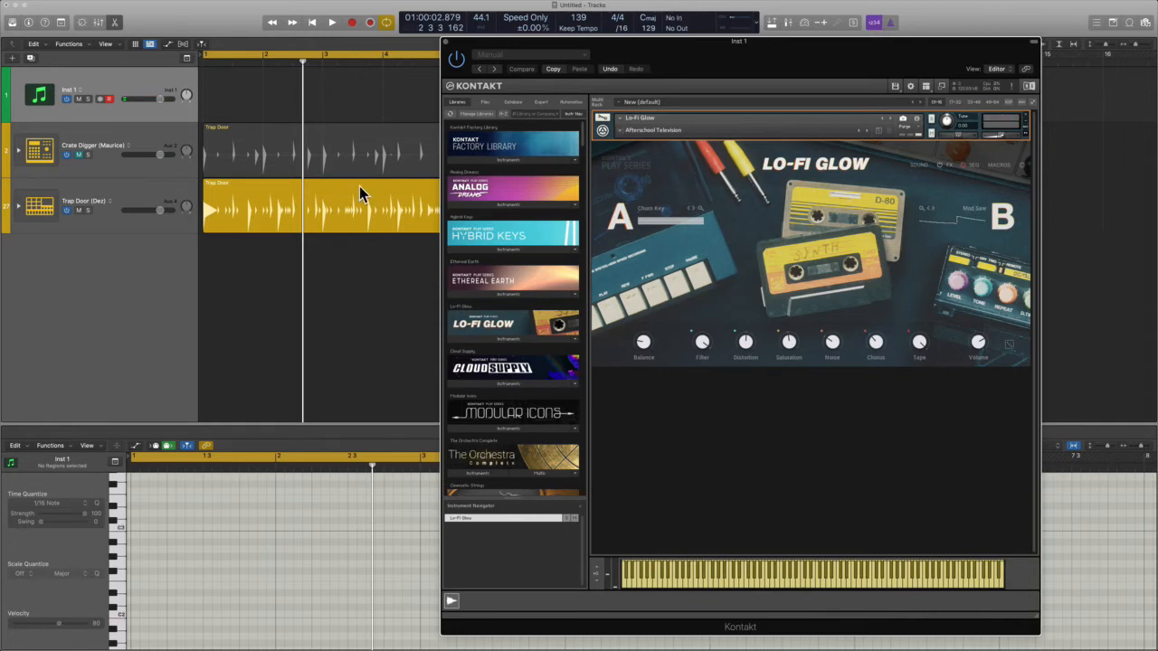
pyautogui.press('space')
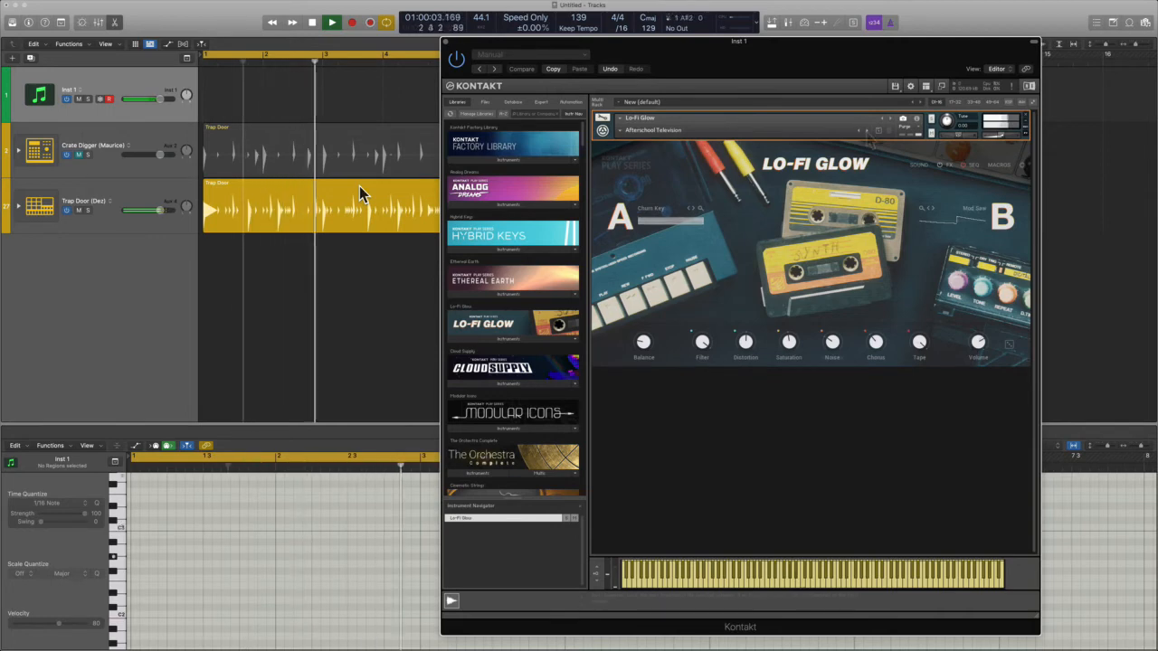
pyautogui.click(864, 132)
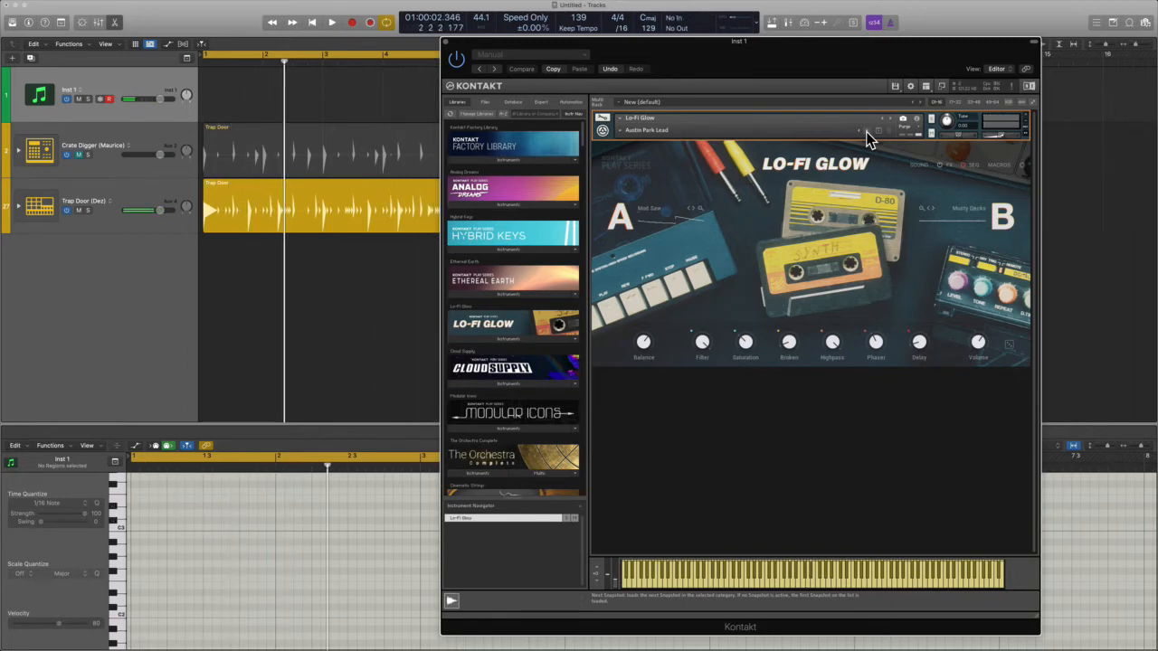
# Step: Load the Anointed pad snapshot, then mute the Trap Door drum track and unmute Crate Digger
pyautogui.click(620, 132)
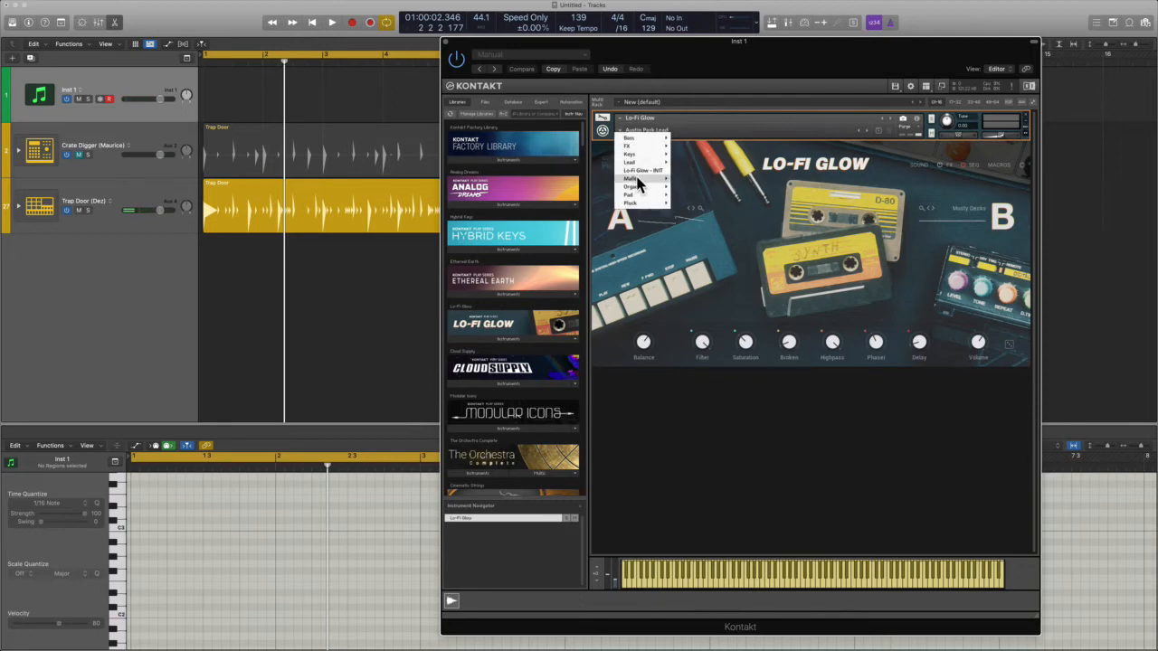
pyautogui.moveTo(638, 183)
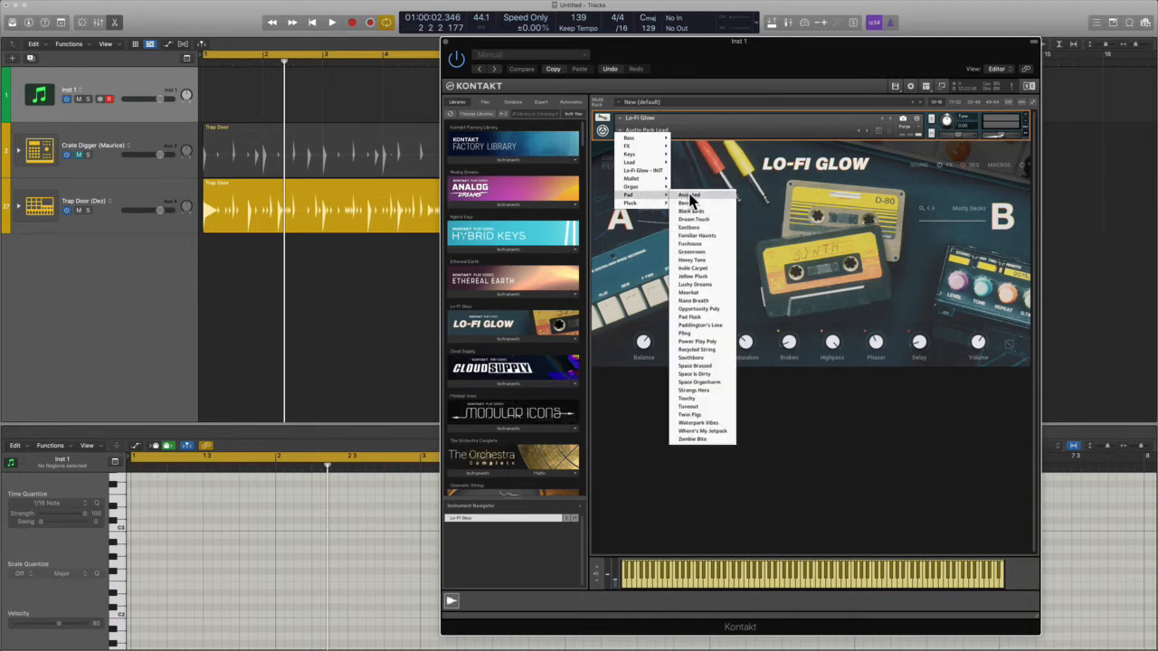
pyautogui.click(691, 196)
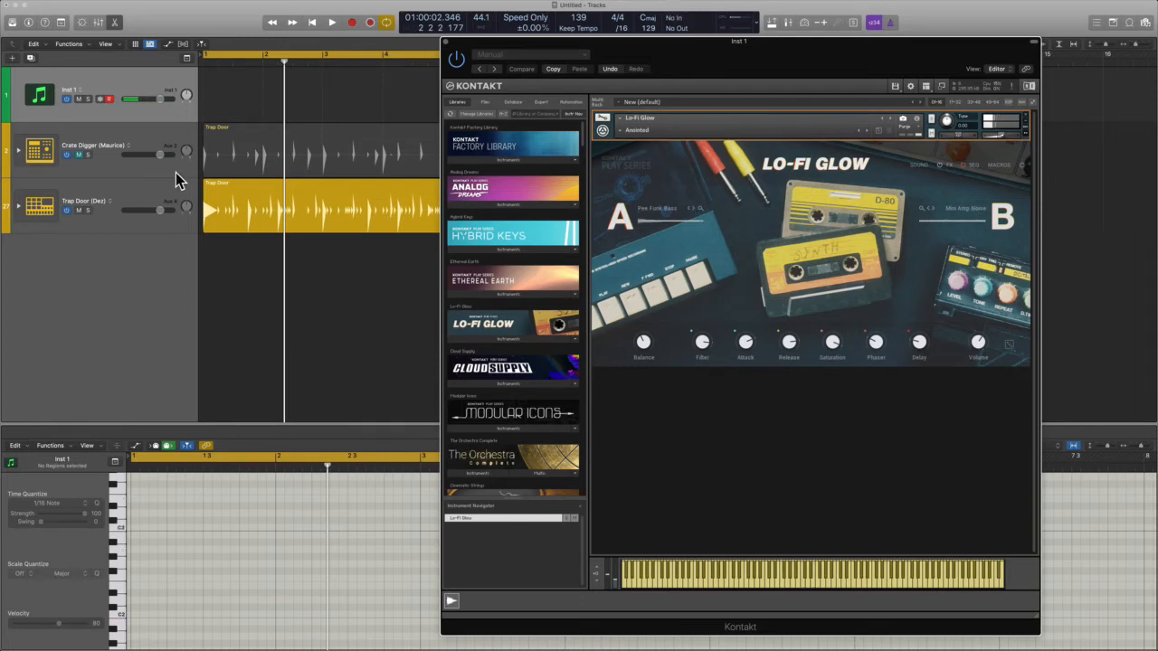
pyautogui.click(165, 190)
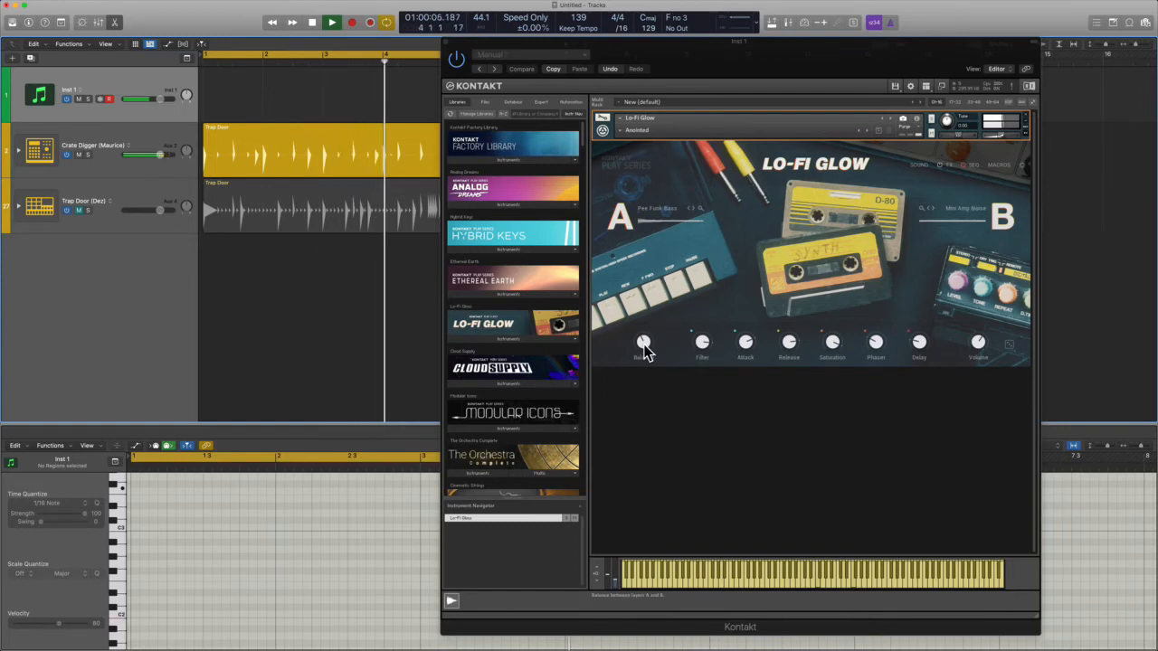
# Step: Adjust Anointed's layer Balance, then audition the following pad snapshots through Eastboro over the drums and stop playback
pyautogui.moveTo(643, 346); pyautogui.dragTo(646, 366)
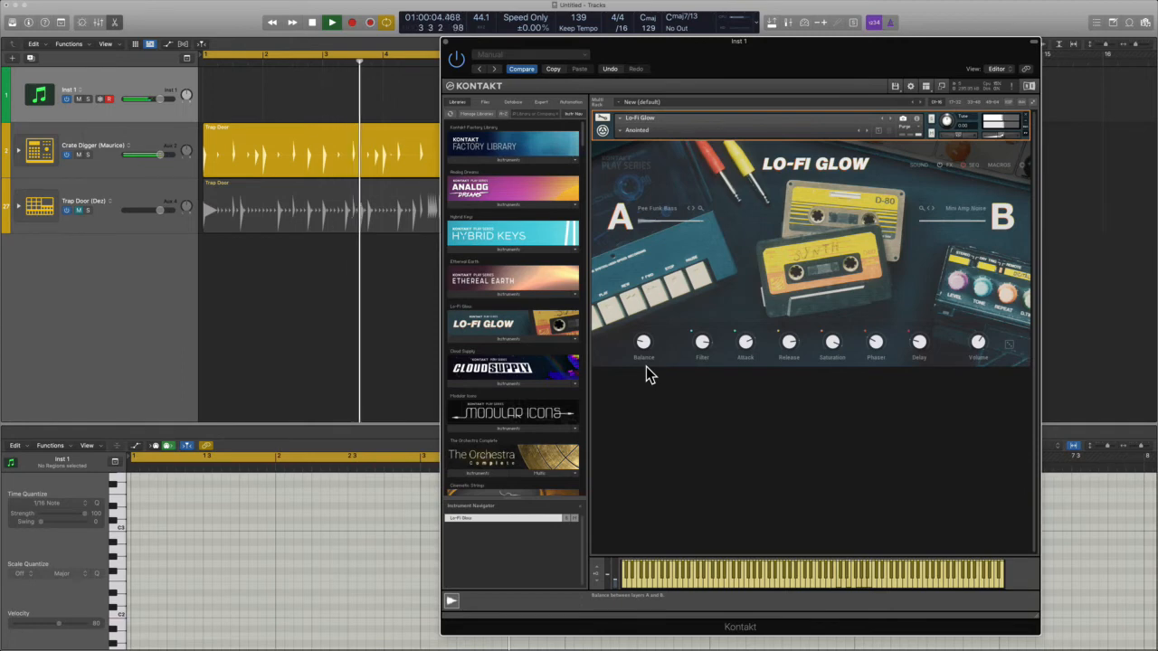
pyautogui.press('space')
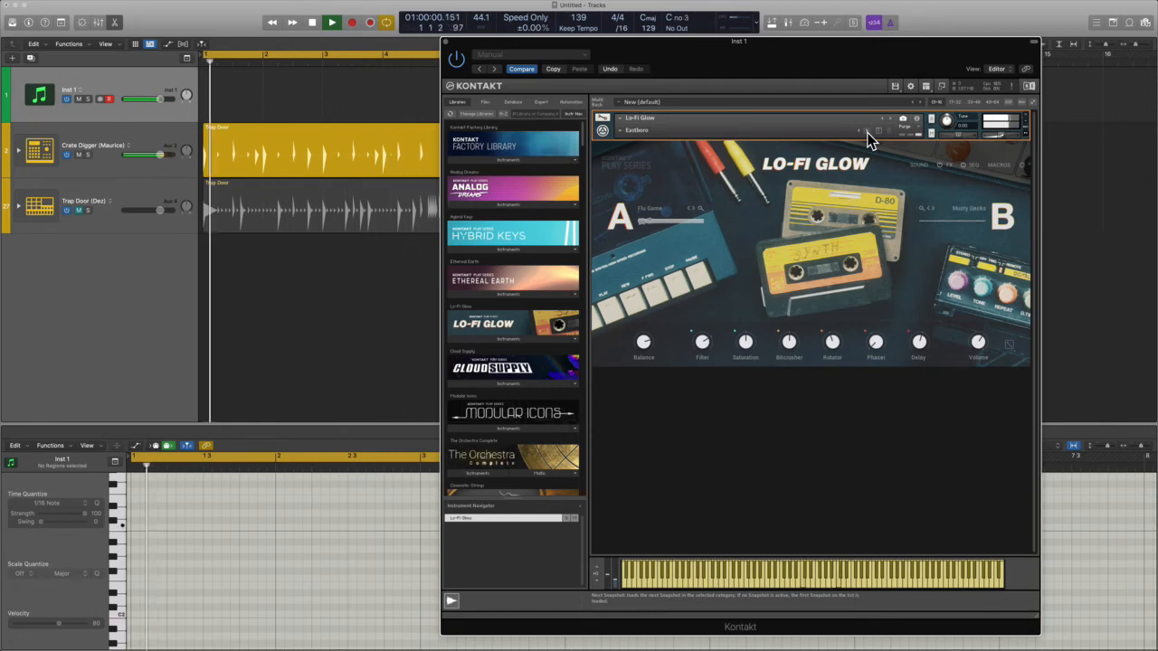
pyautogui.press('space')
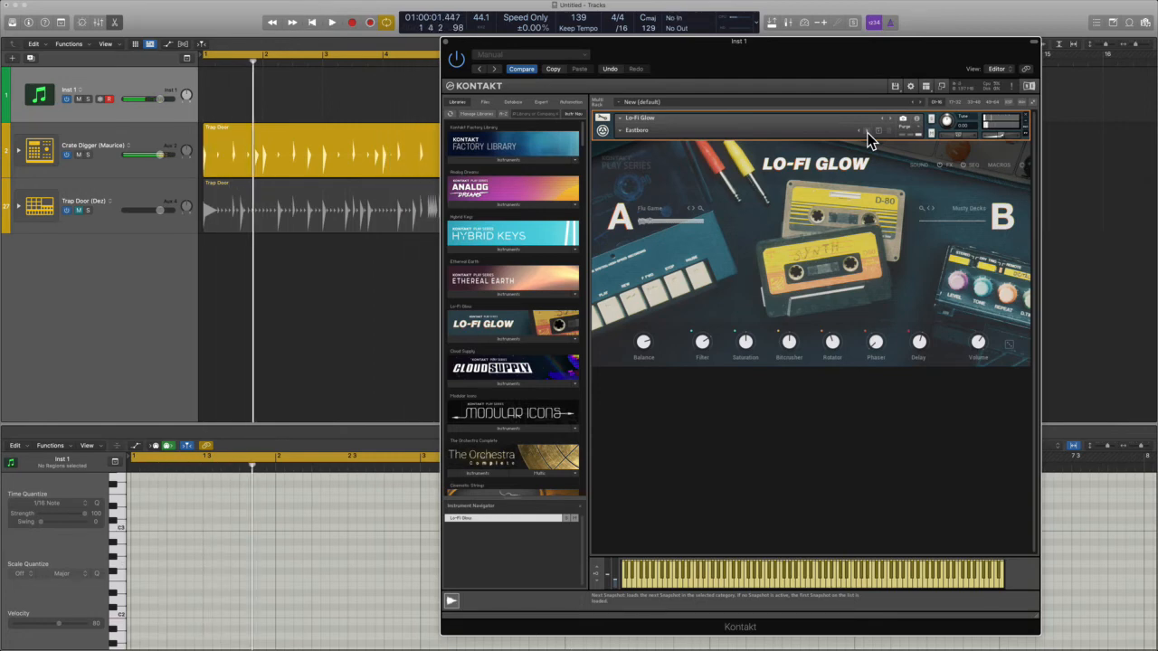
# Step: Load the Chuggs pluck snapshot, set the project tempo to 109, and audition it over the drum loop, stopping when done
pyautogui.click(626, 131)
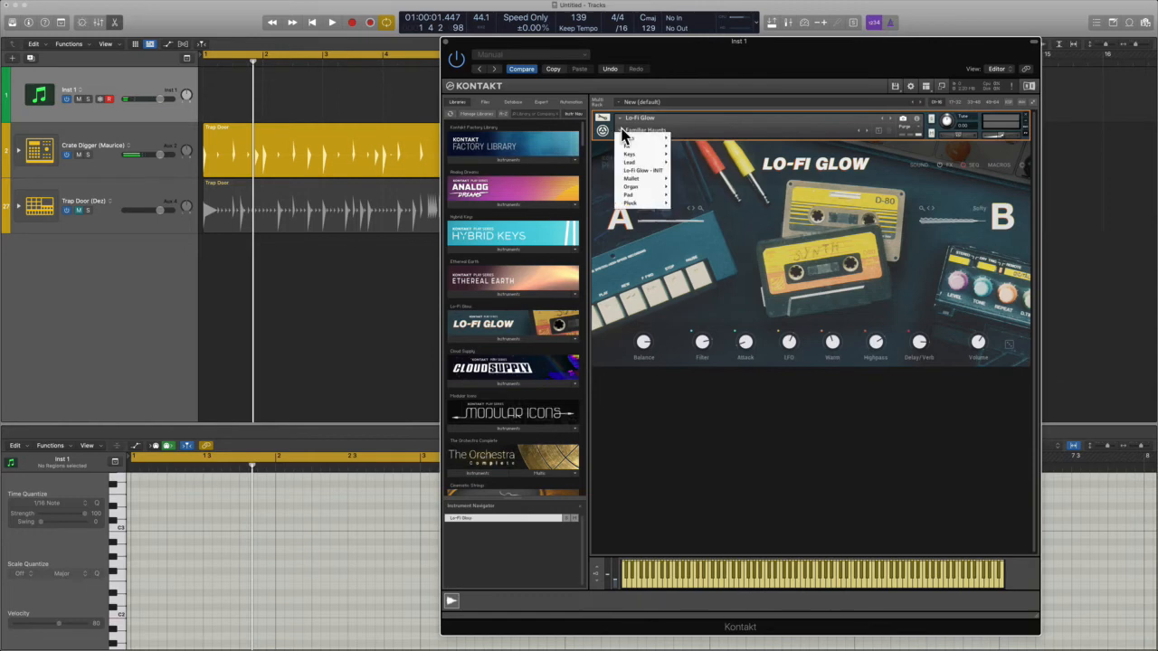
pyautogui.moveTo(644, 203)
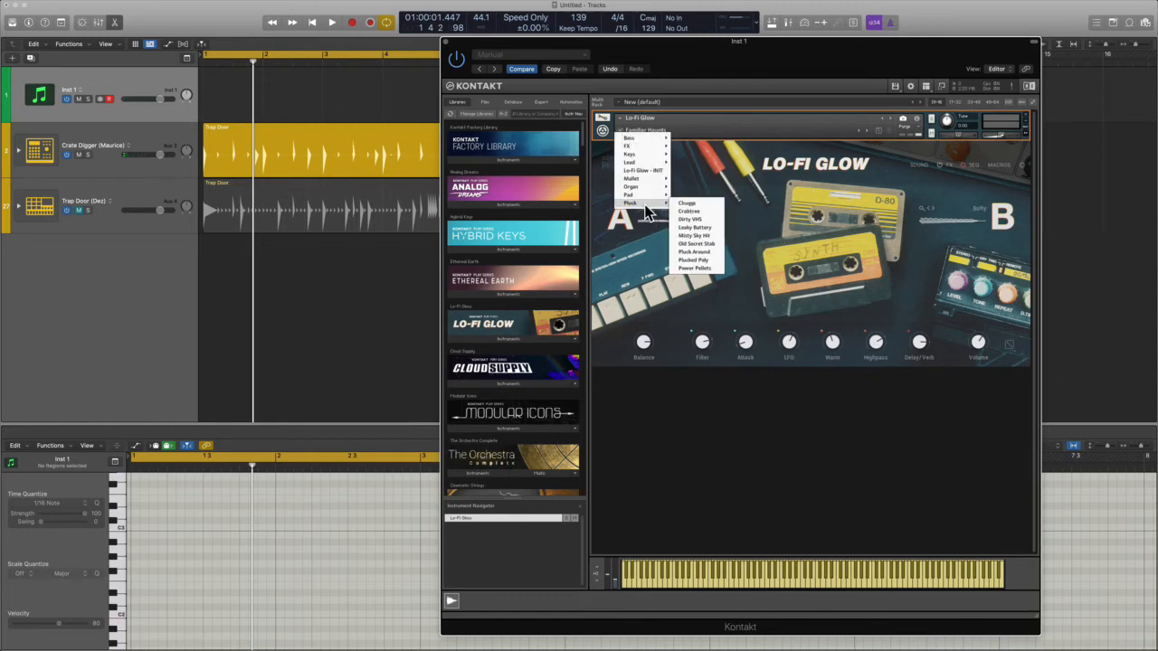
pyautogui.click(705, 204)
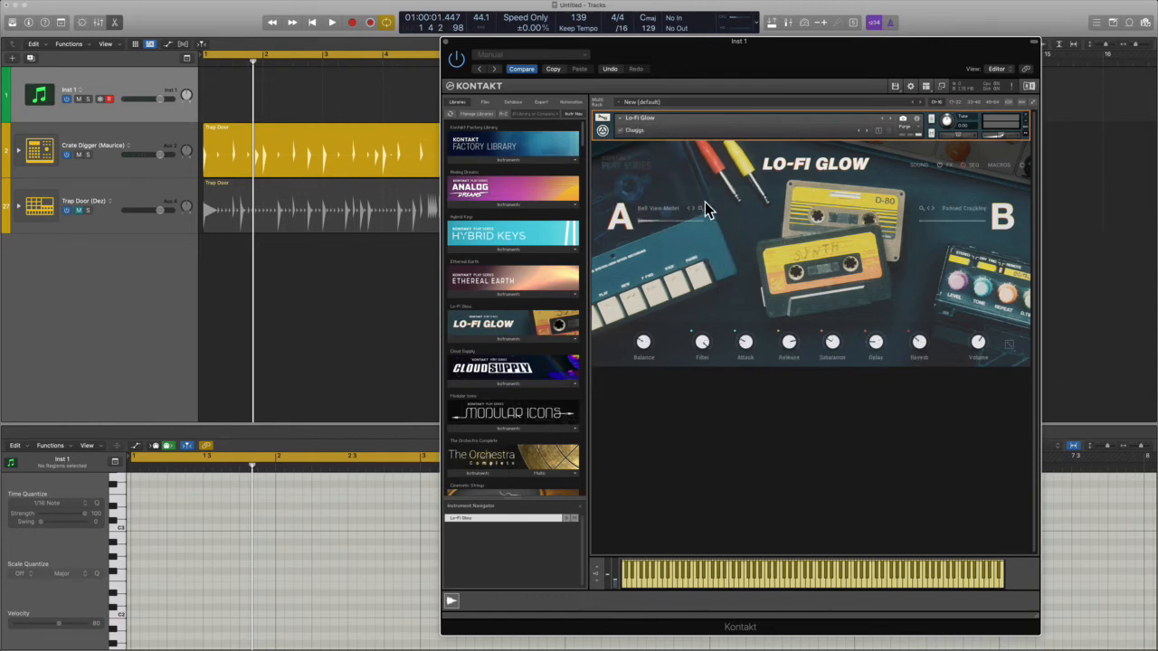
pyautogui.moveTo(608, 9)
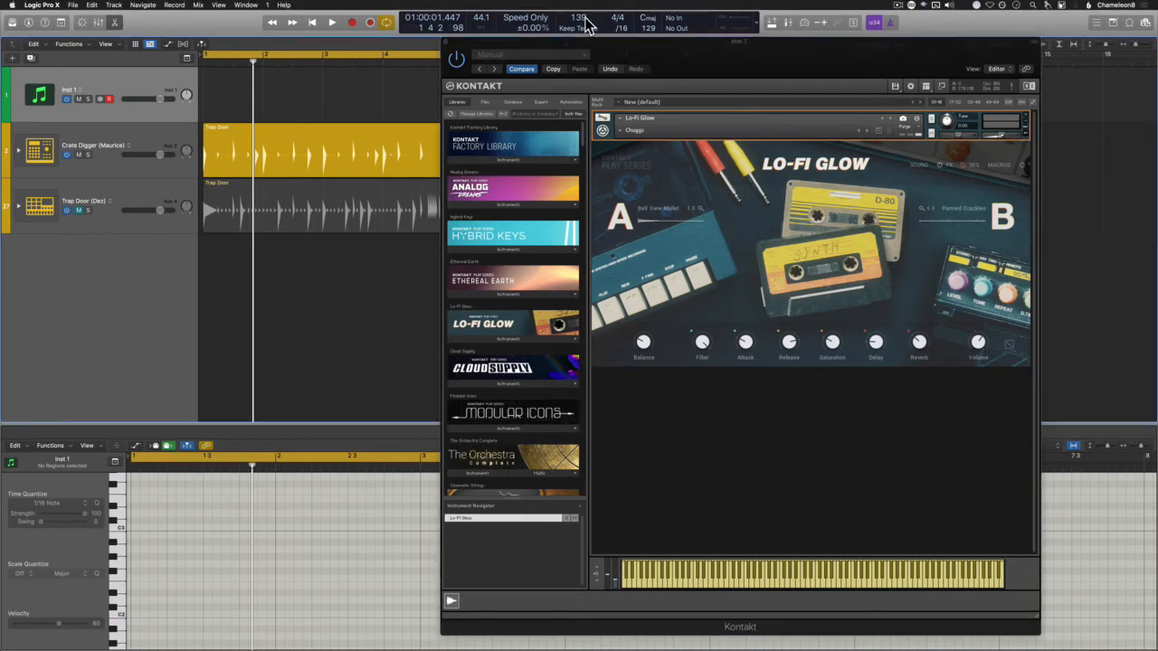
pyautogui.press('space')
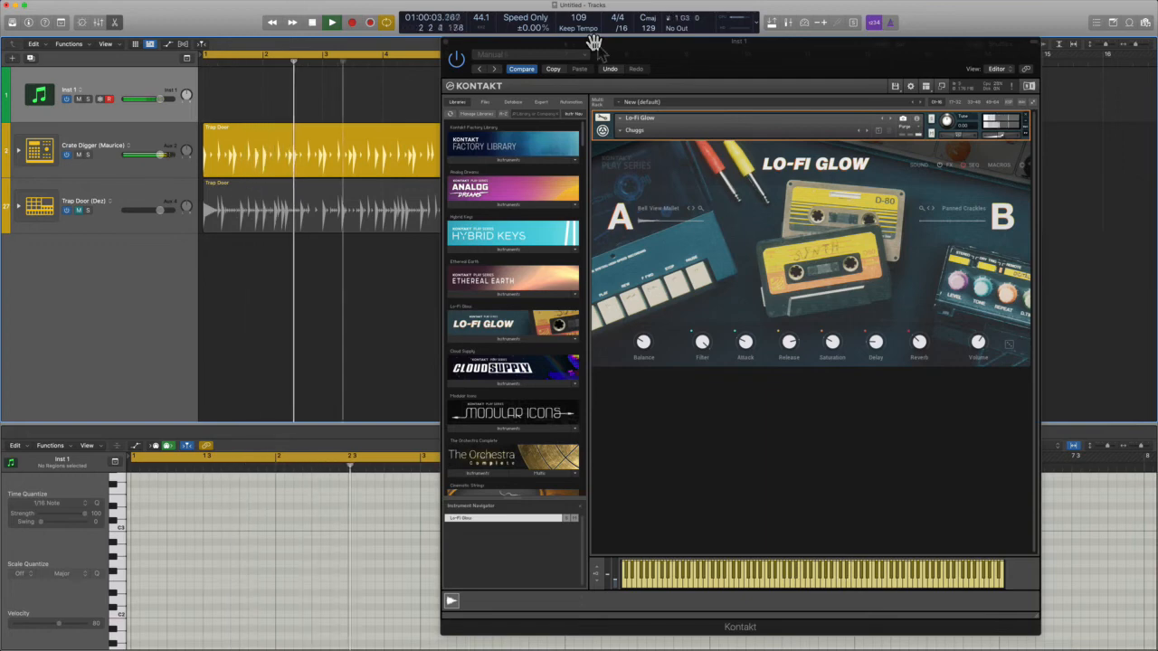
pyautogui.press('space')
# Step: Create a pattern region at the start of the Inst 1 track and move the Kontakt window clear of the step grid
pyautogui.rightClick(227, 88)
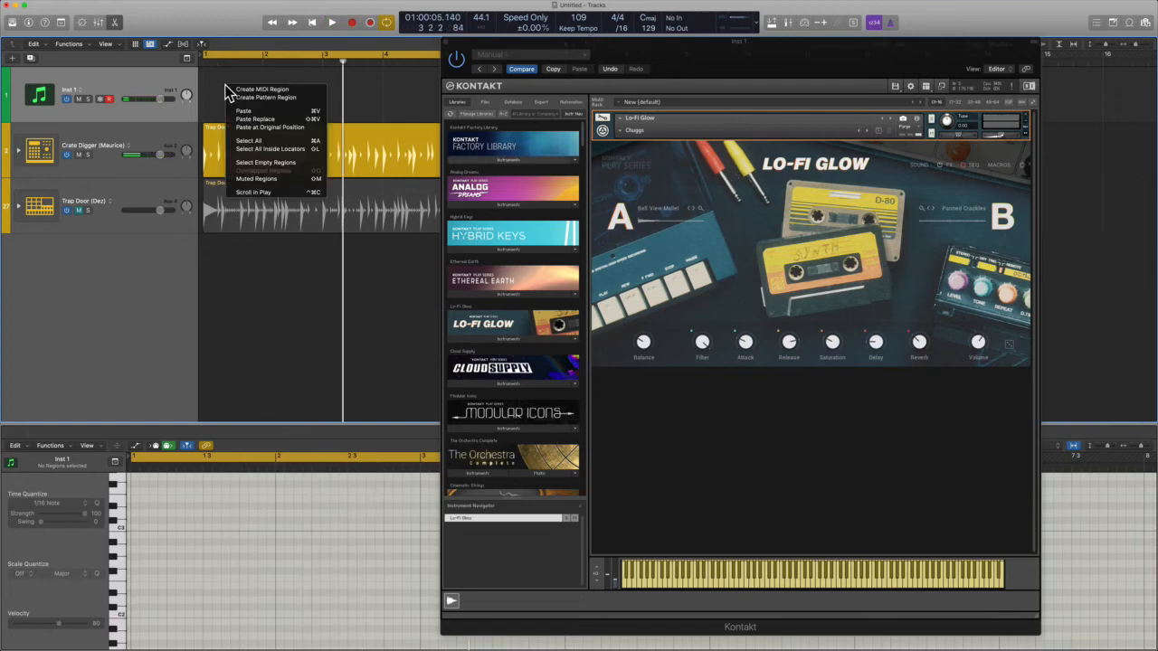
pyautogui.click(251, 97)
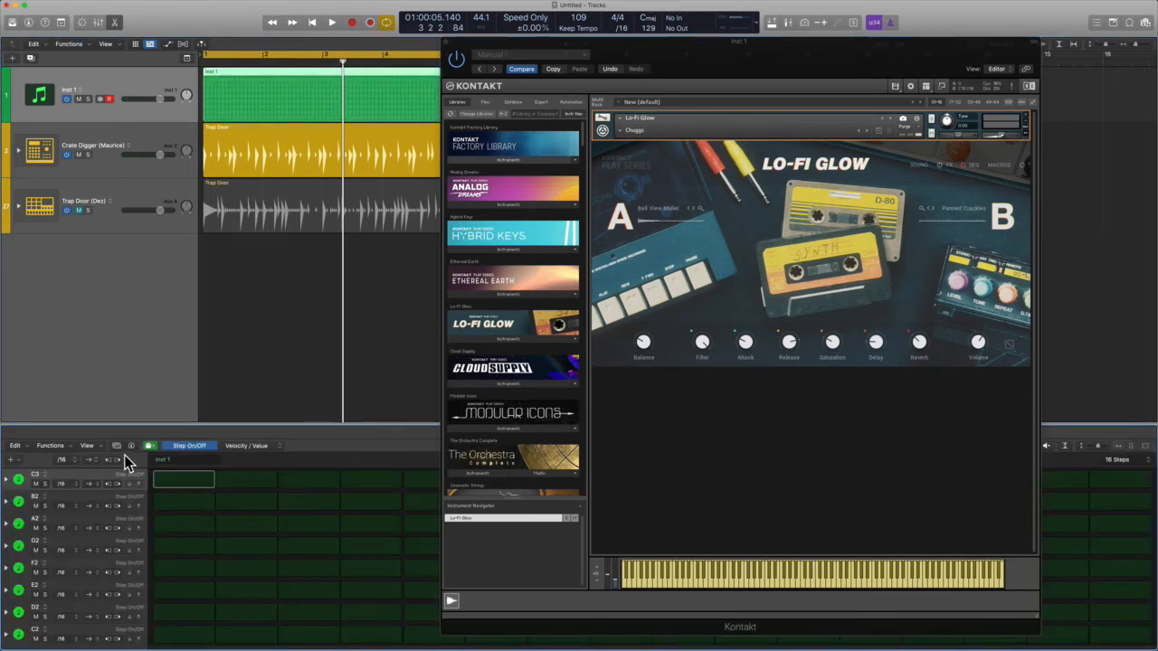
pyautogui.moveTo(703, 59); pyautogui.dragTo(900, 56)
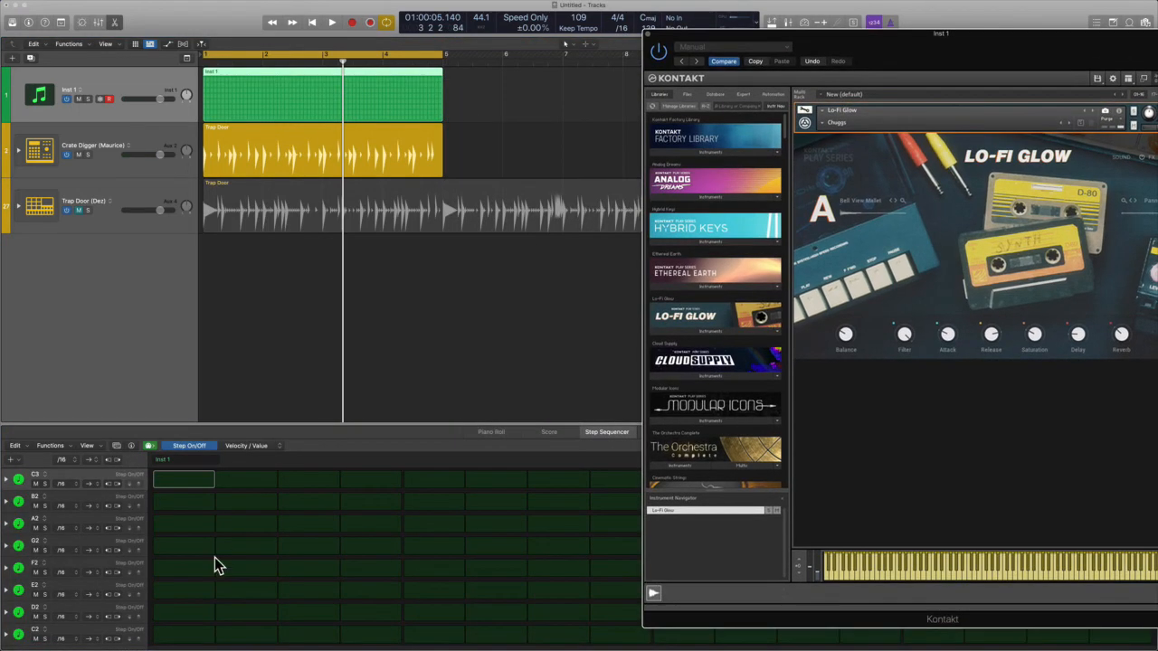
# Step: Program C3 on steps 1 and 2, B2 on steps 3 and 6, and A2 on steps 4 and 5, and play the pattern
pyautogui.click(190, 479)
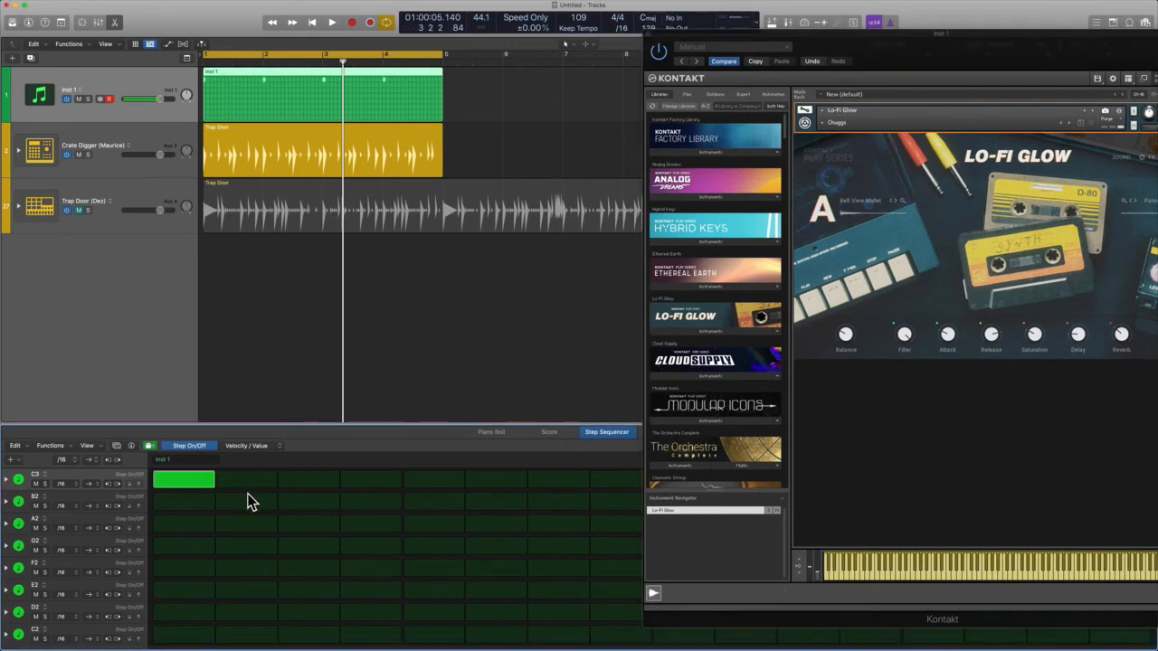
pyautogui.click(250, 500)
pyautogui.click(255, 482)
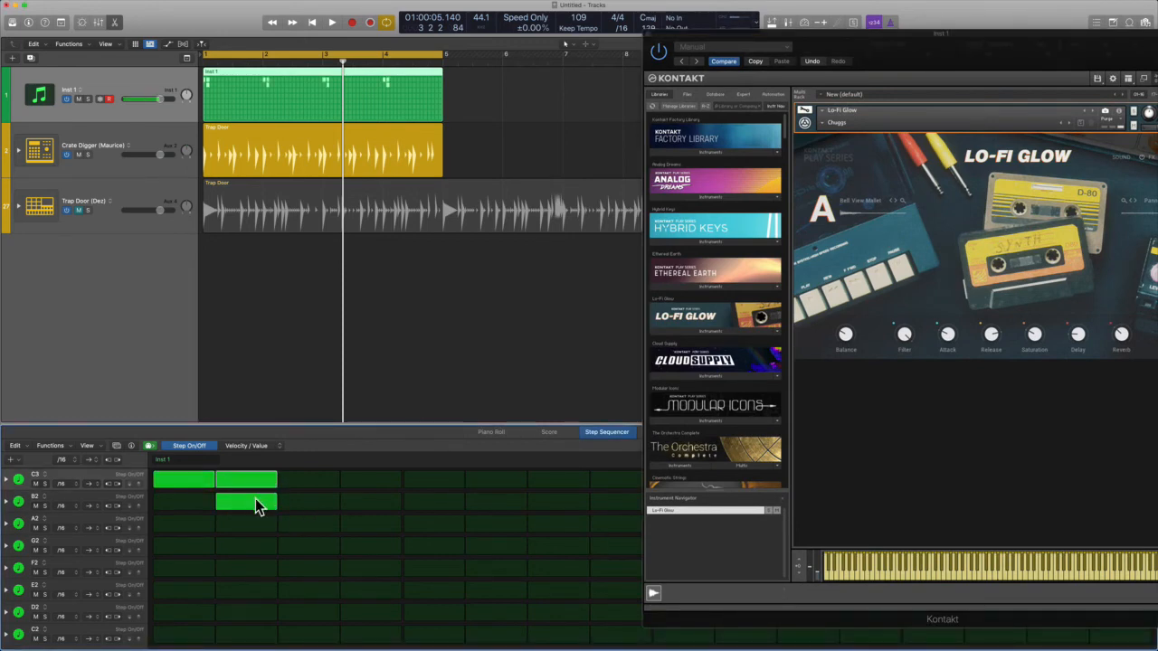
pyautogui.click(255, 501)
pyautogui.click(371, 525)
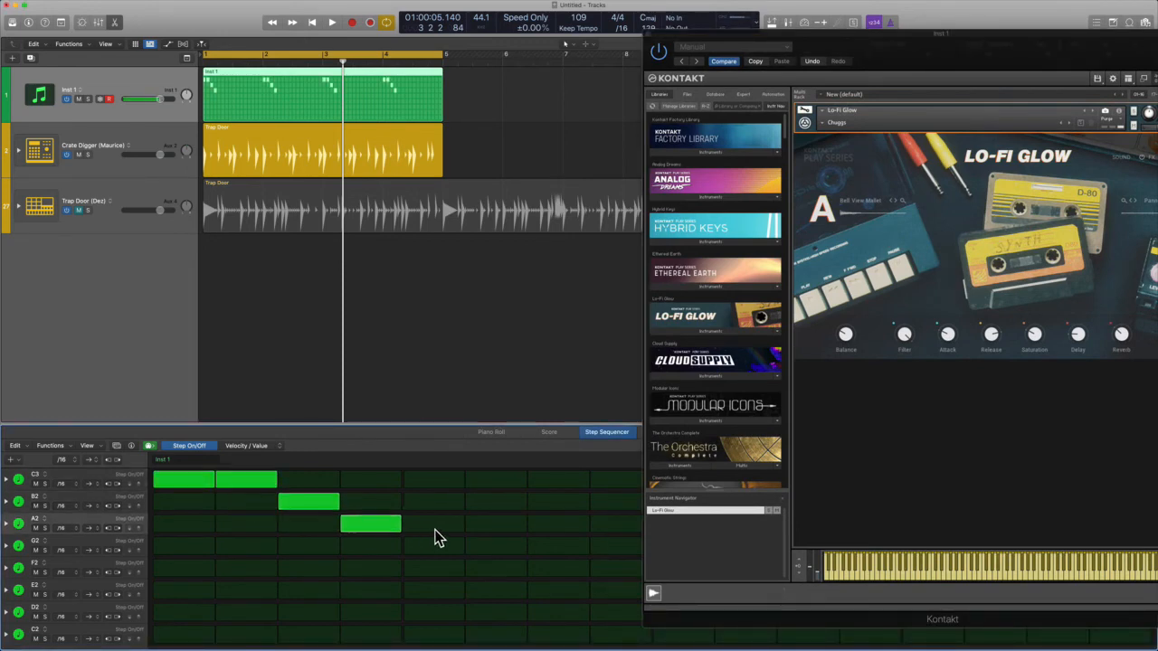
pyautogui.click(497, 503)
pyautogui.press('space')
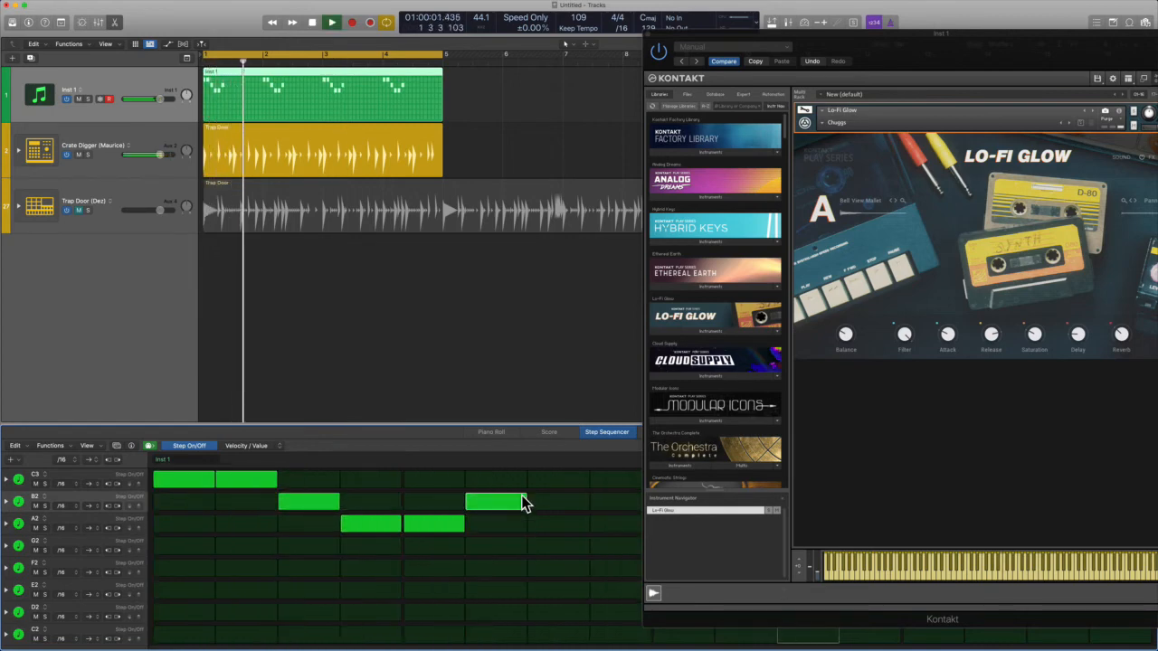
# Step: Move Kontakt clear of the step grid, fill A2 on steps 12 to 16, listen to the pattern, and stop playback
pyautogui.moveTo(866, 65); pyautogui.dragTo(1045, 54)
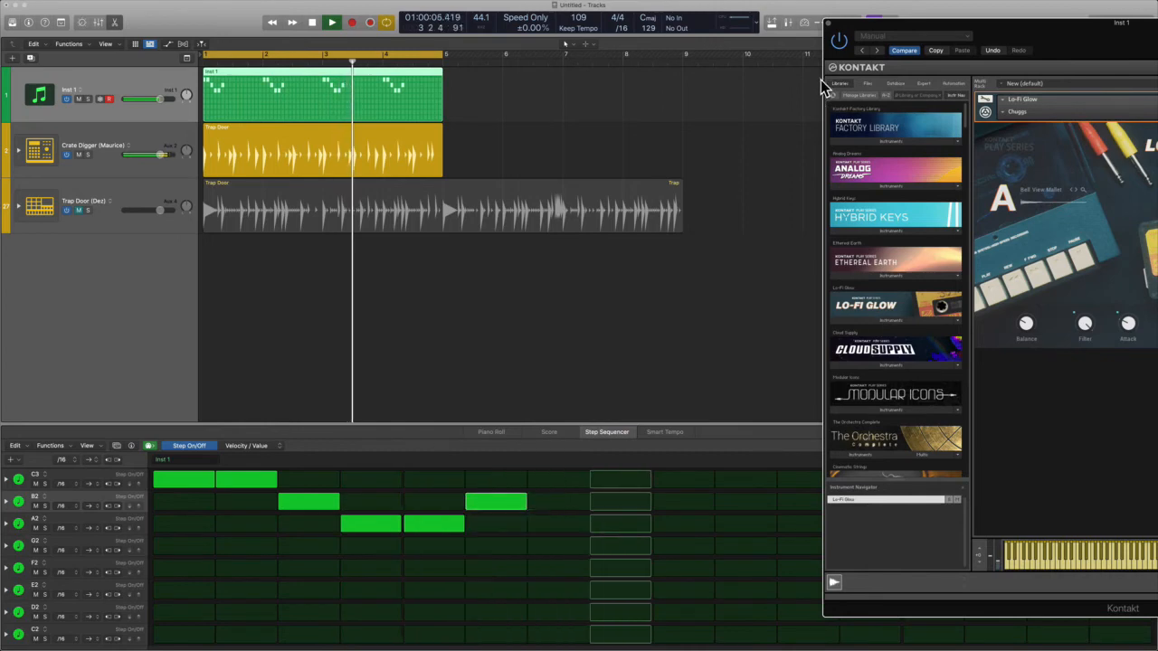
pyautogui.press('super+w')
pyautogui.moveTo(873, 525); pyautogui.dragTo(1109, 528)
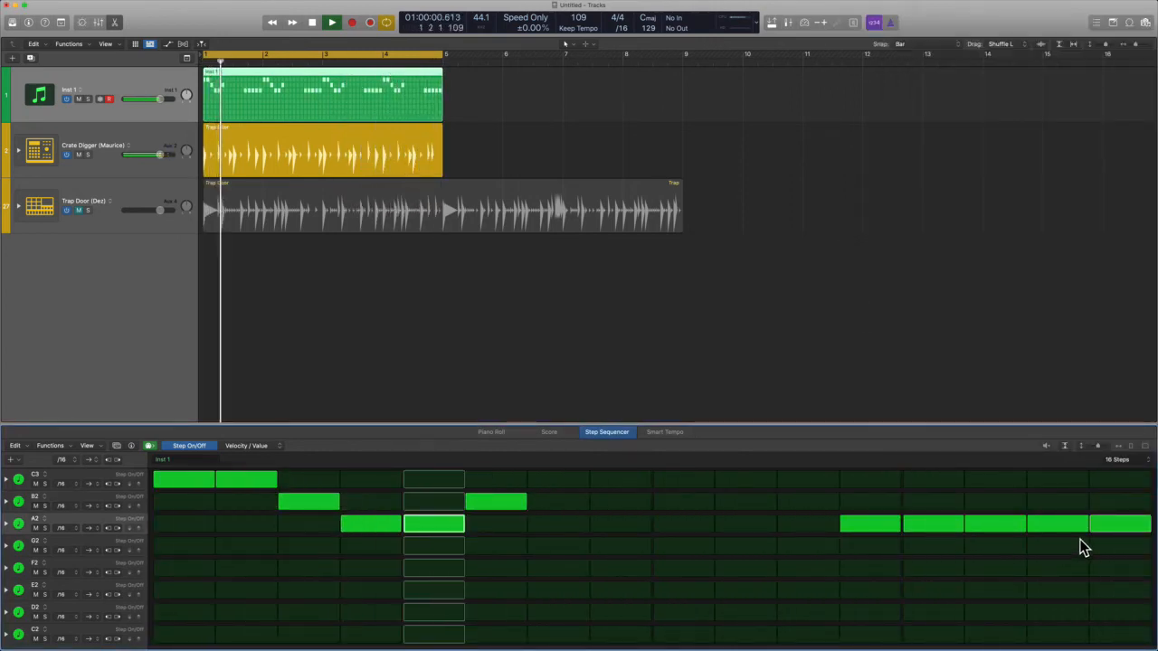
pyautogui.press('v')
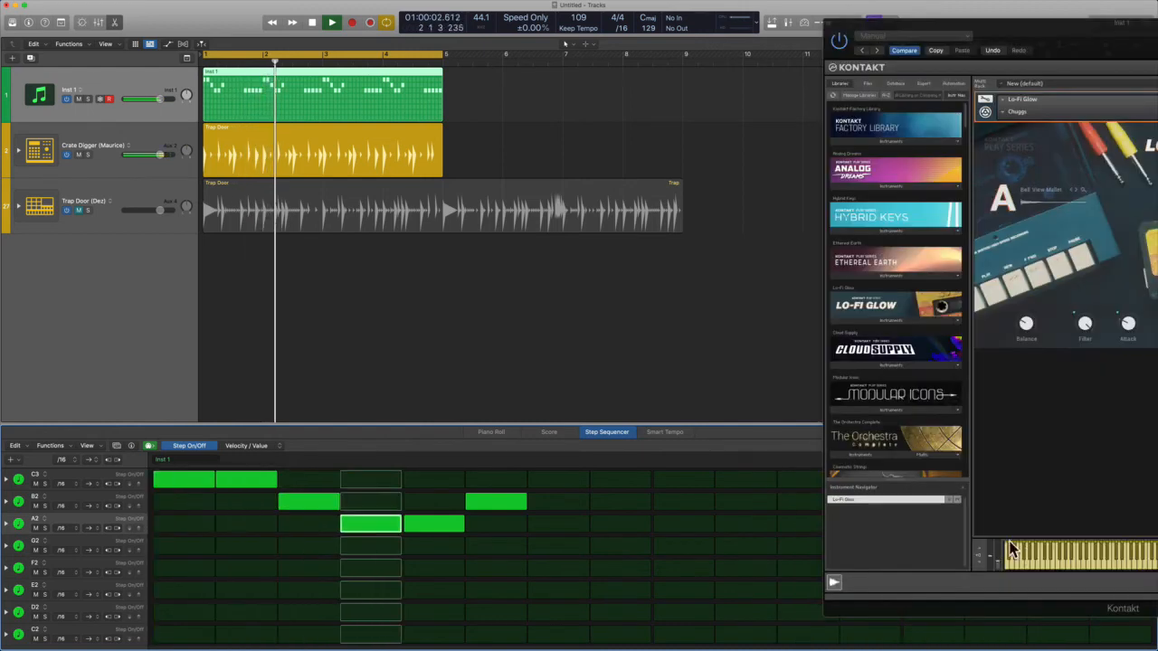
pyautogui.press('space')
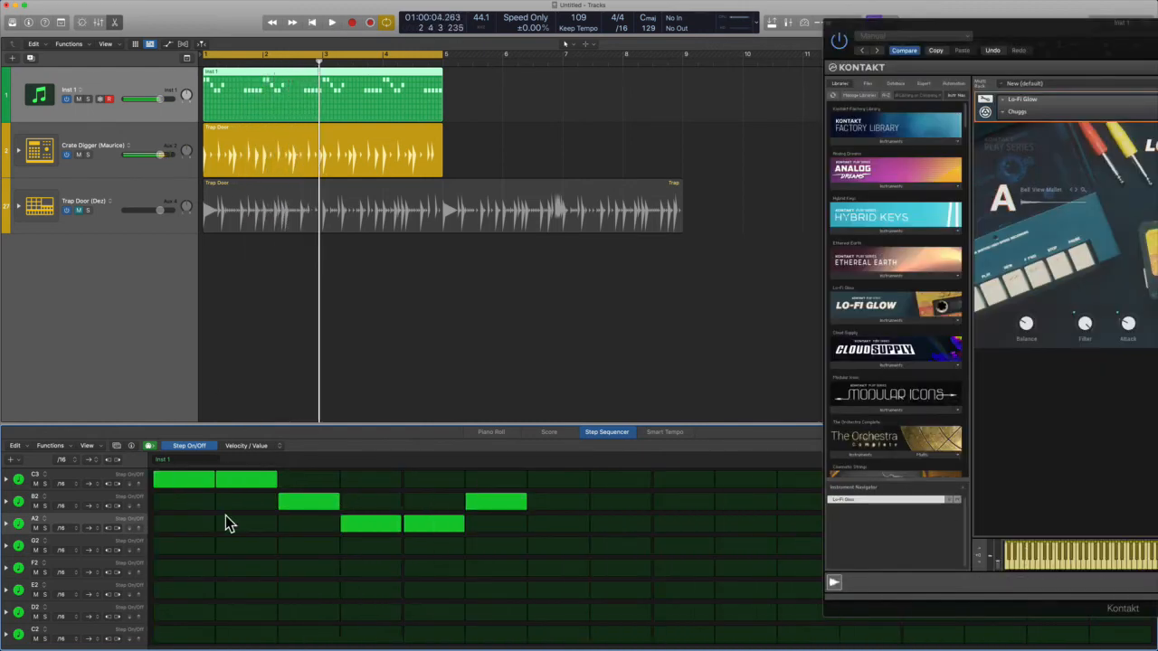
# Step: Load the Elizabethan Dreams melodic pattern from the pattern browser and briefly audition it through Chuggs
pyautogui.click(117, 446)
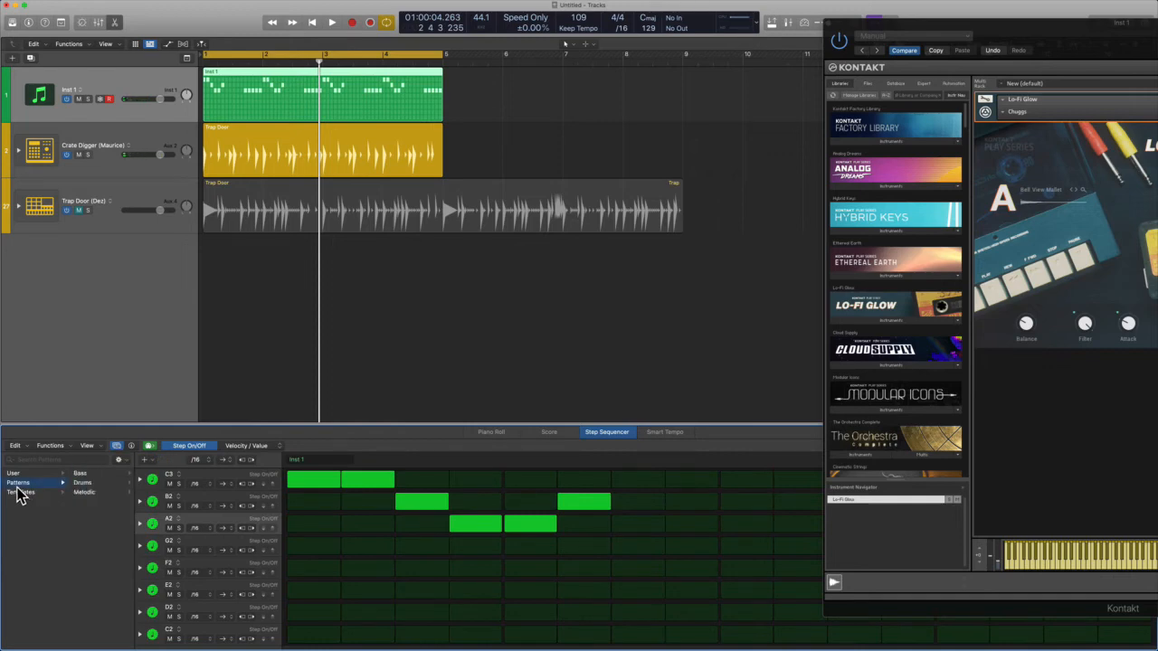
pyautogui.click(87, 493)
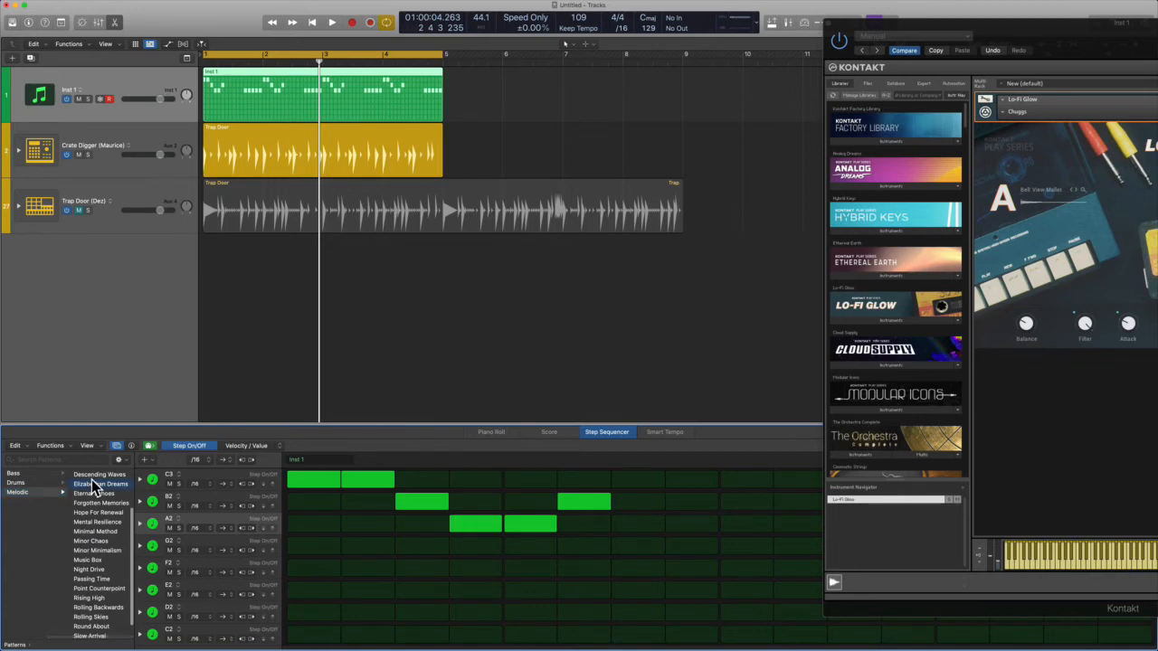
pyautogui.click(95, 485)
pyautogui.moveTo(1086, 44); pyautogui.dragTo(639, 45)
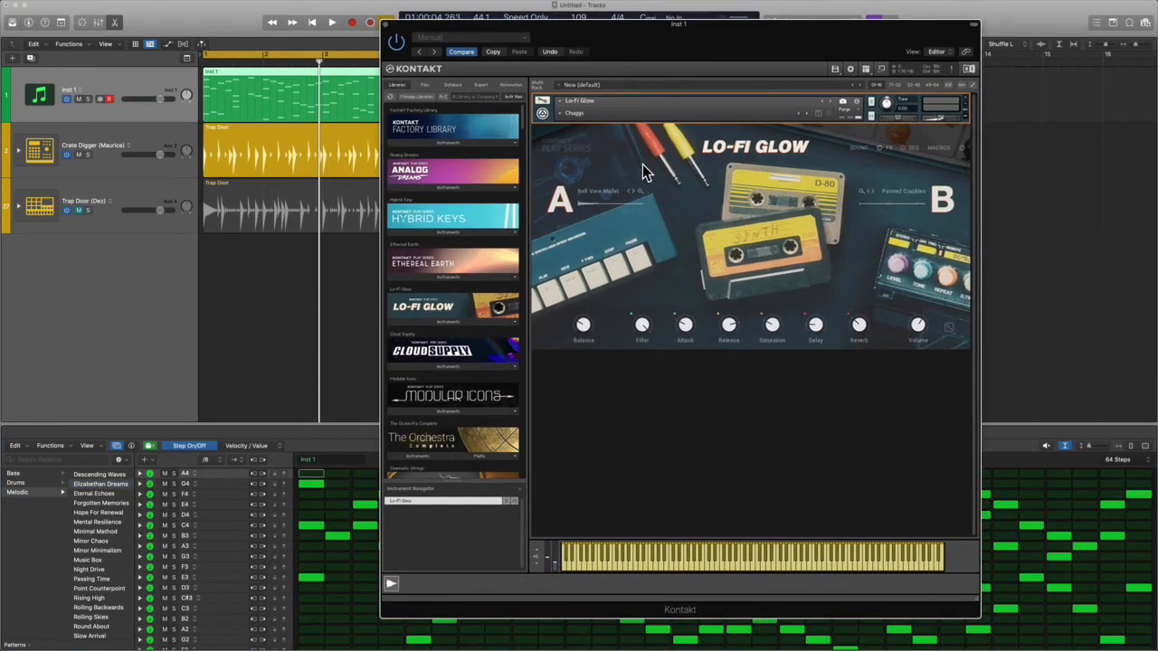
pyautogui.press('space')
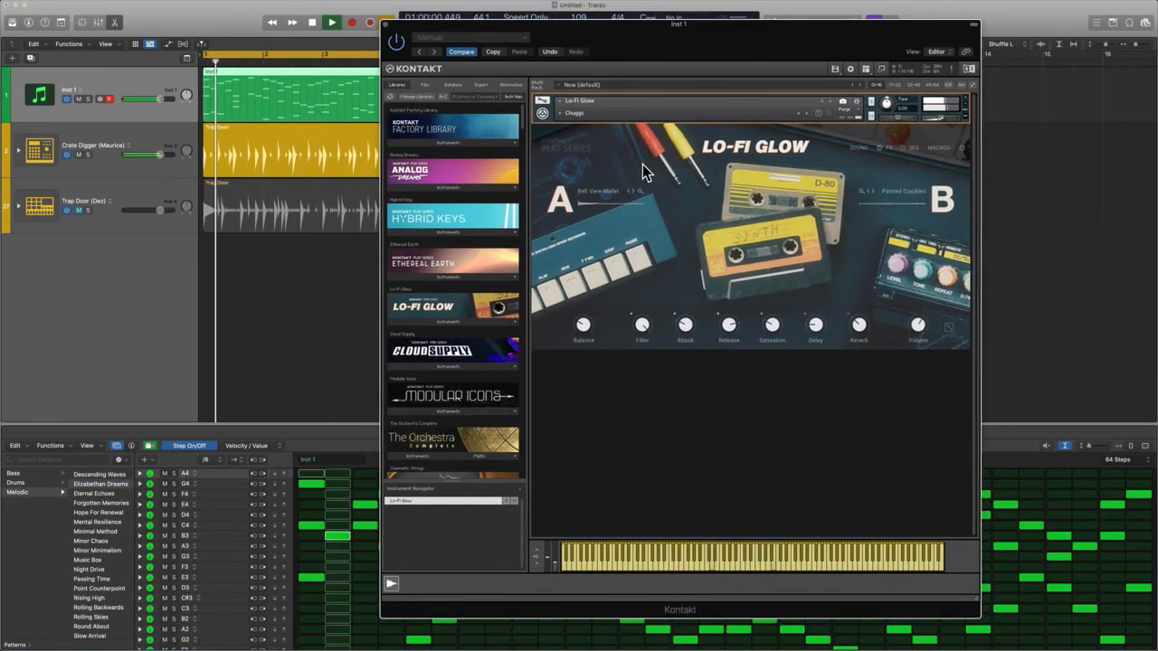
pyautogui.press('space')
# Step: Audition the Descending Waves and Forgotten Memories patterns, and switch from Chuggs to the Crabtree snapshot during playback
pyautogui.click(97, 475)
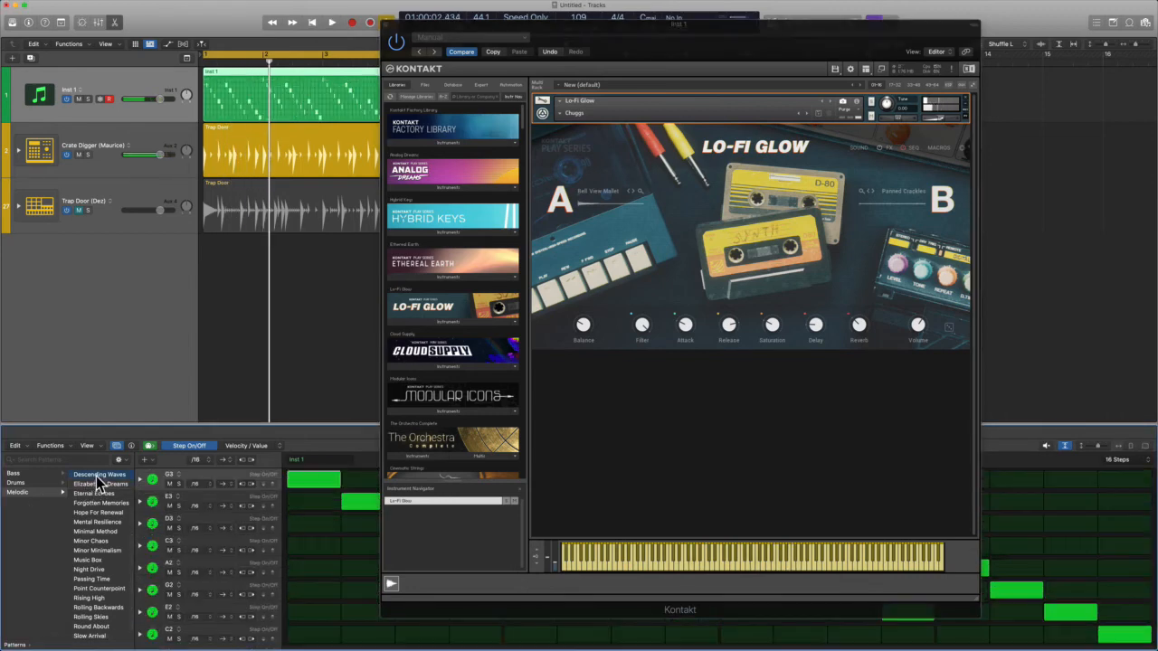
pyautogui.press('space')
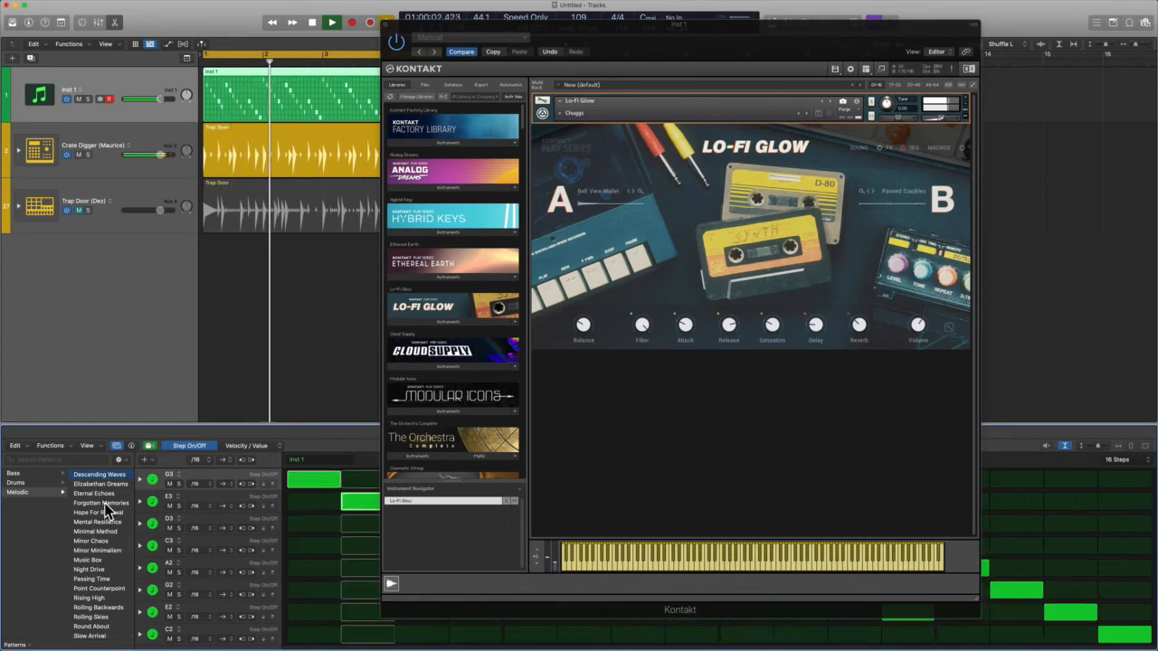
pyautogui.click(105, 504)
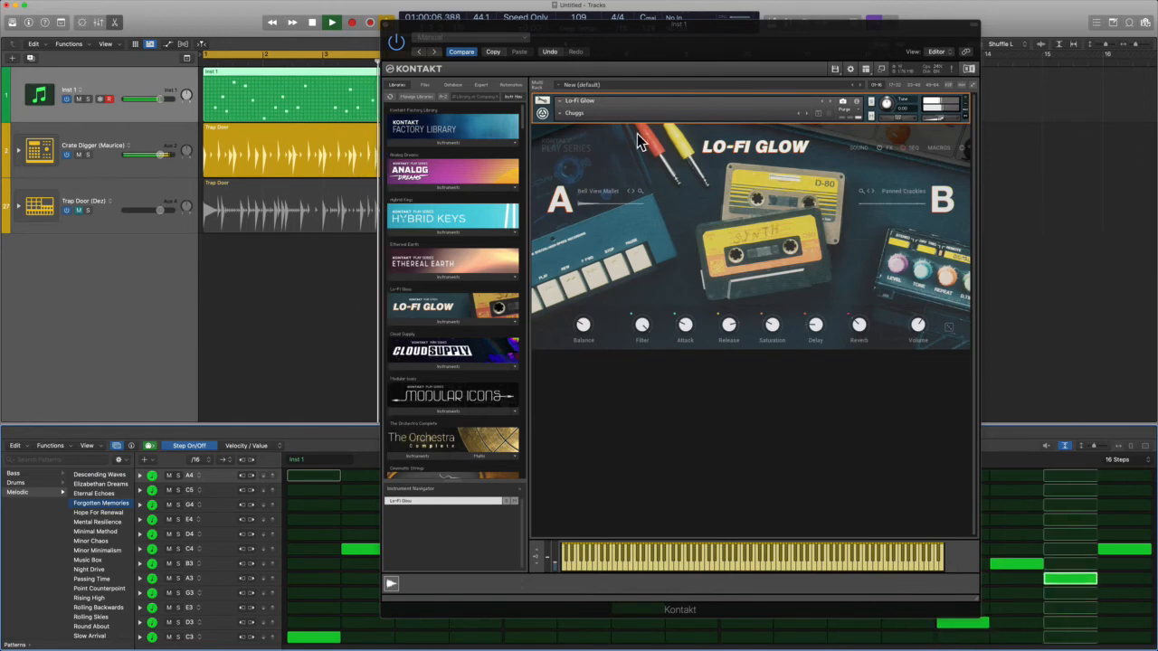
pyautogui.click(806, 113)
pyautogui.moveTo(768, 59); pyautogui.dragTo(788, 89)
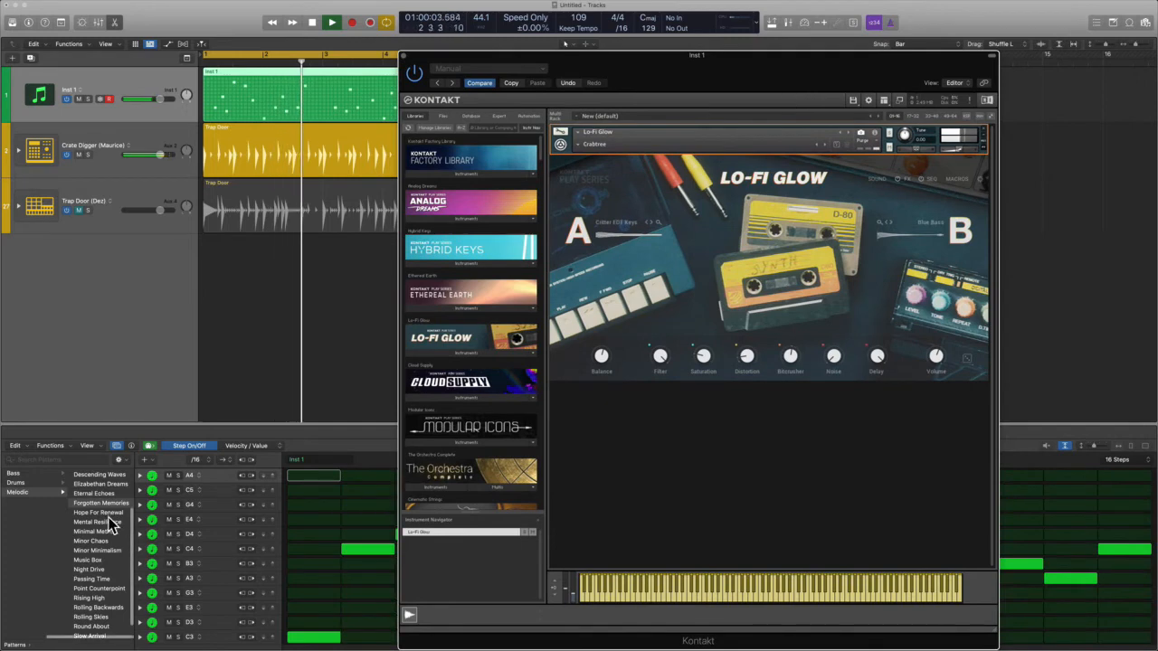
# Step: Audition the Hope For Renewal and Mental Resilience patterns while advancing through the Dirty VHS and Leaky Battery snapshots
pyautogui.click(108, 513)
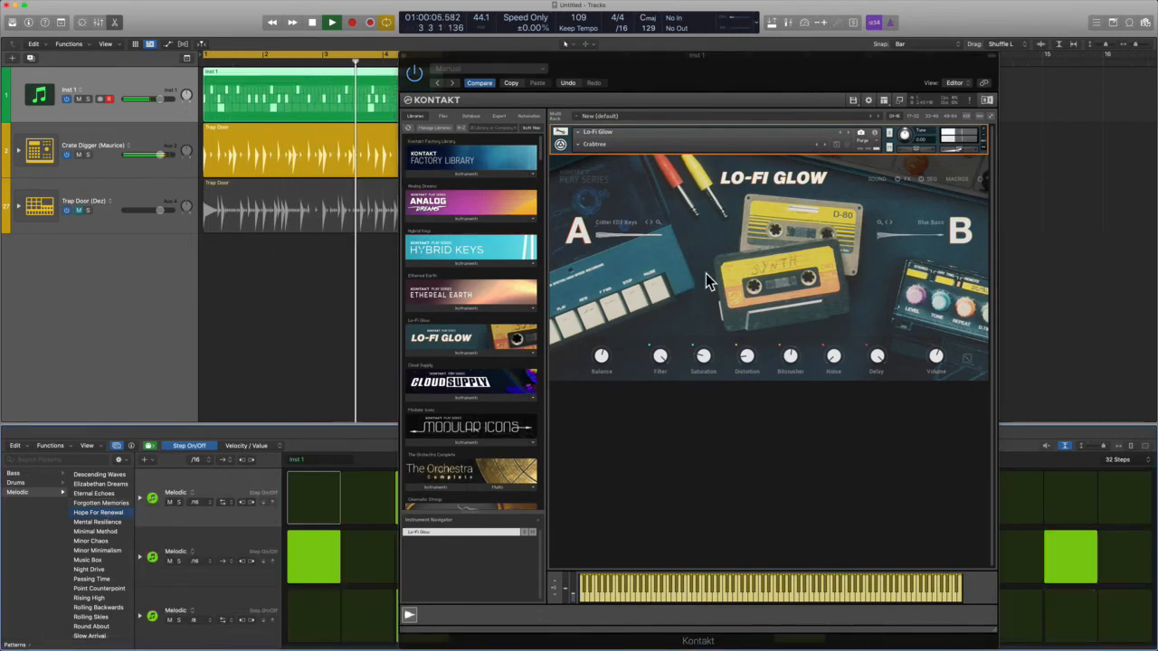
pyautogui.click(824, 145)
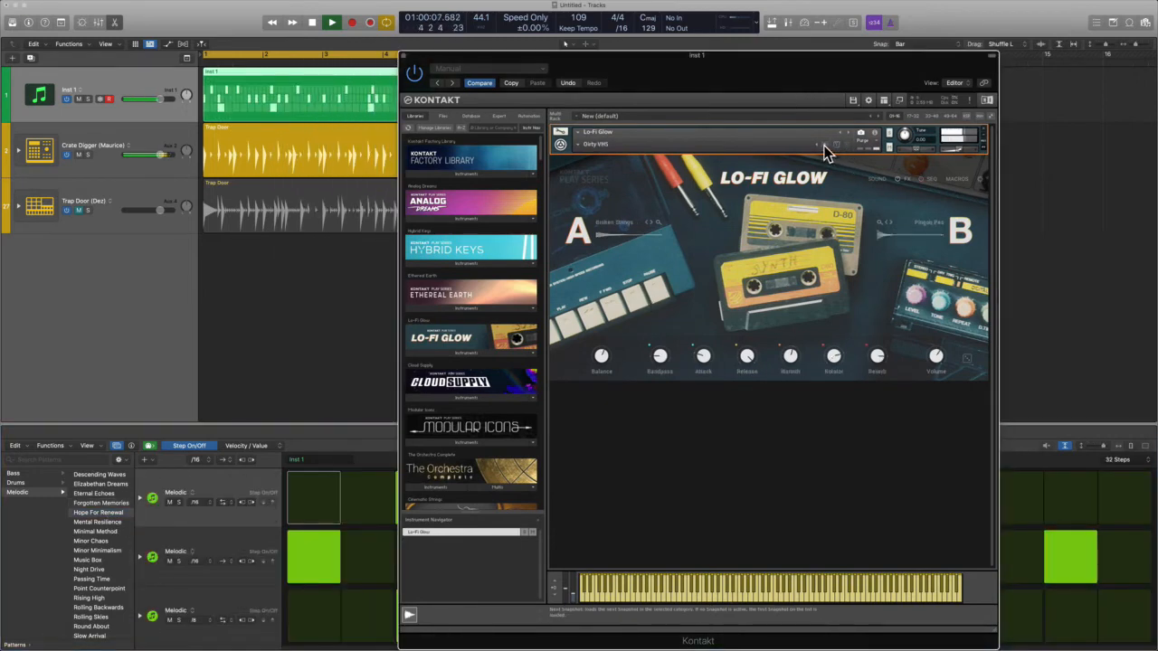
pyautogui.click(96, 523)
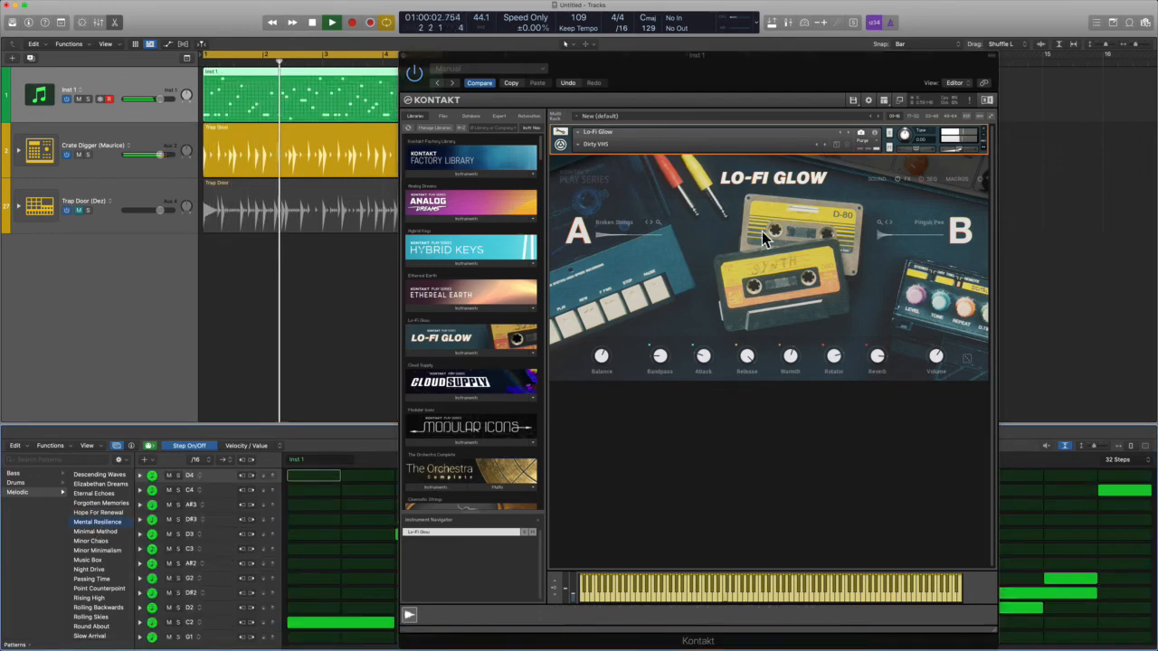
pyautogui.press('v')
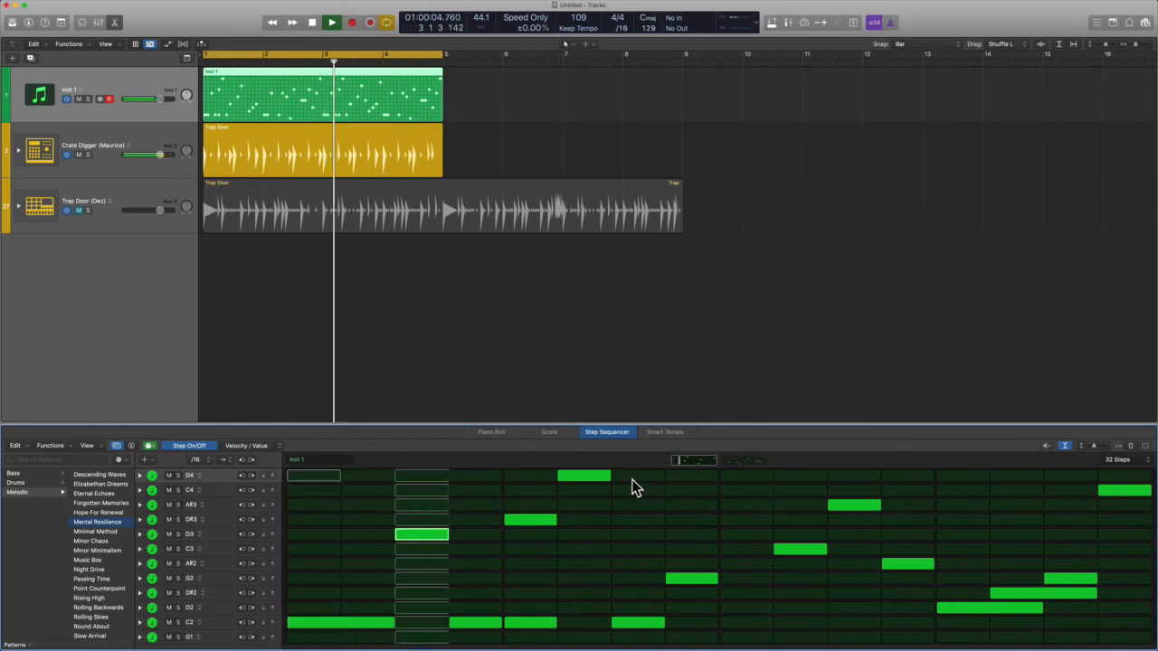
pyautogui.press('v')
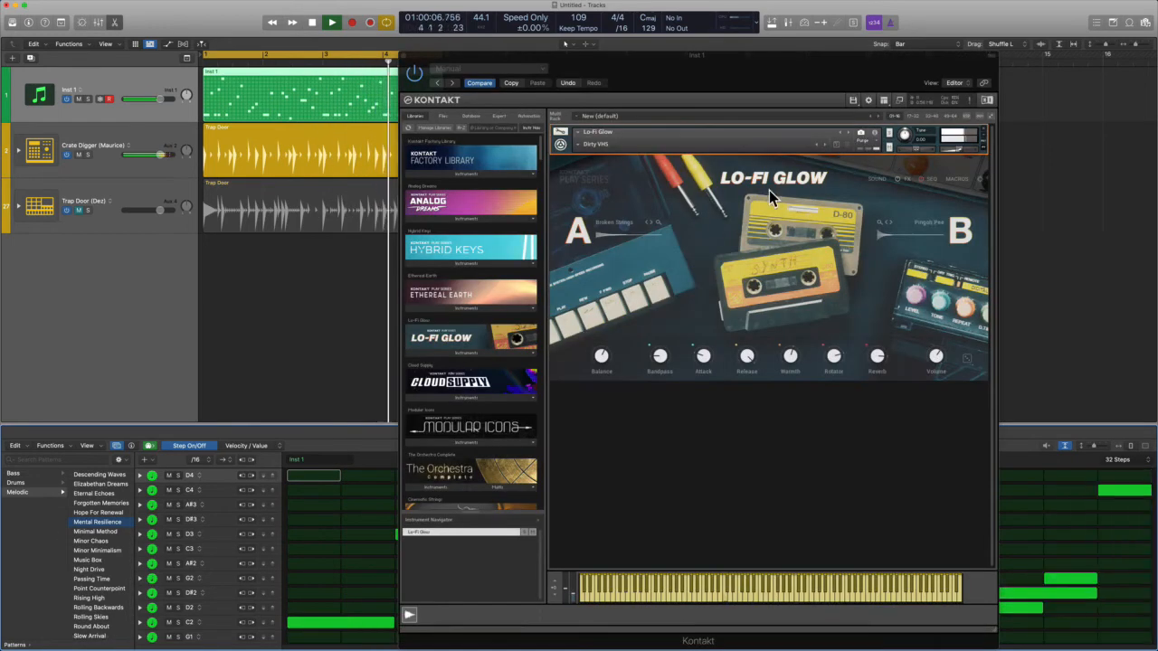
pyautogui.click(825, 146)
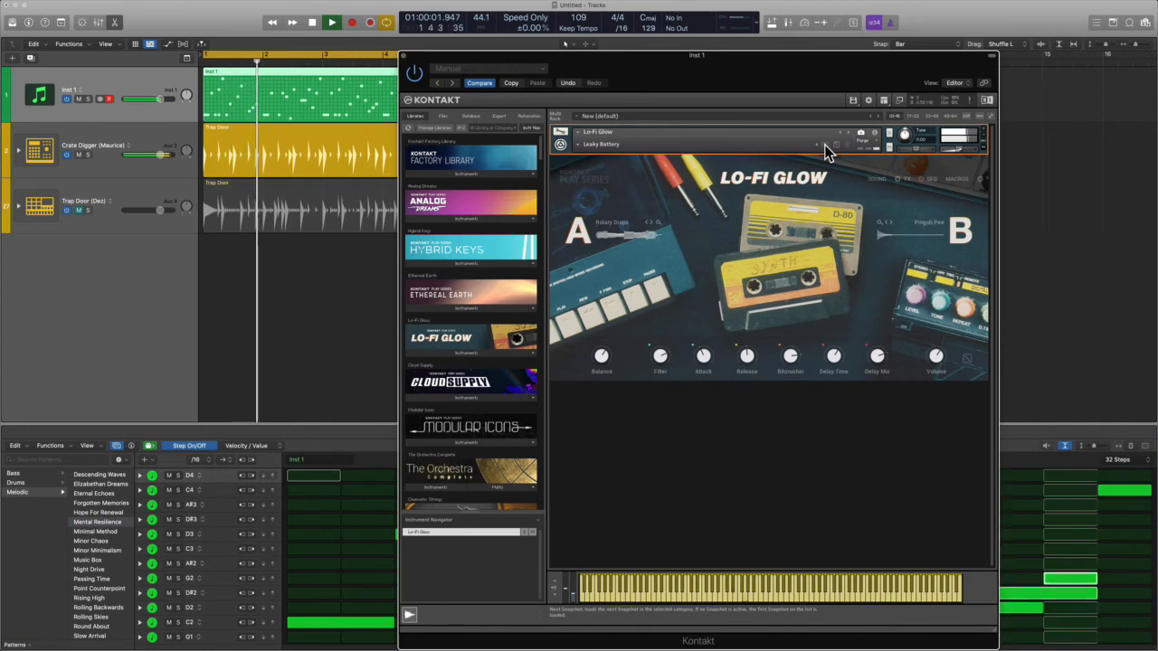
# Step: Shorten the Mental Resilience pattern to 16 steps, listen to it through Leaky Battery, and stop playback
pyautogui.press('v')
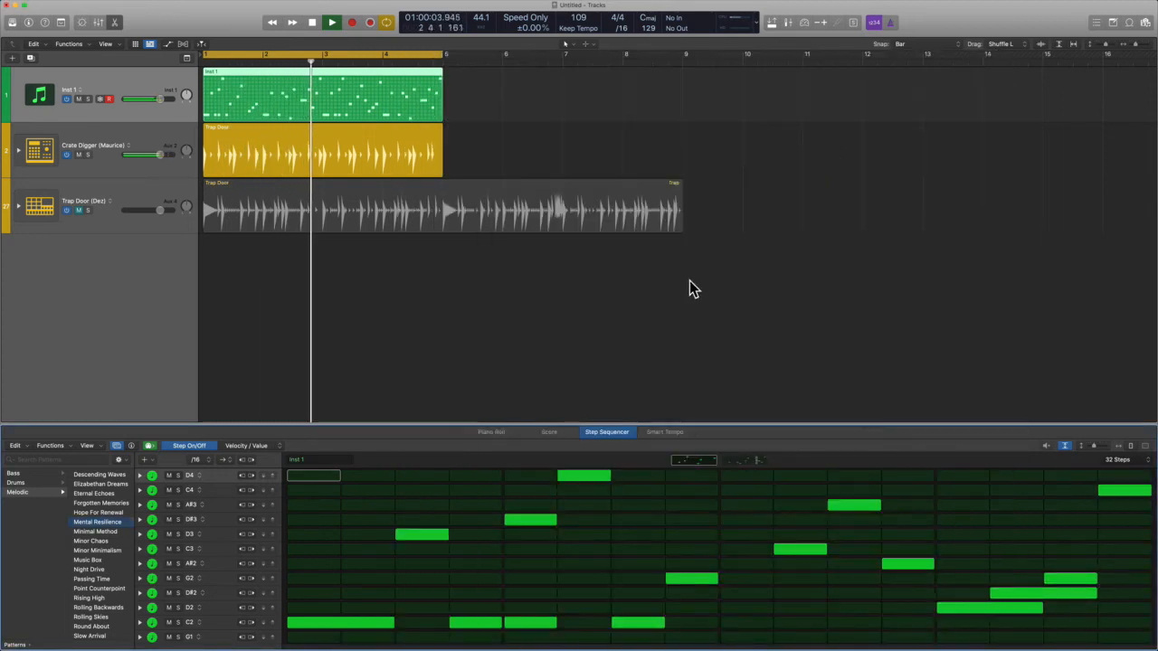
pyautogui.click(1120, 467)
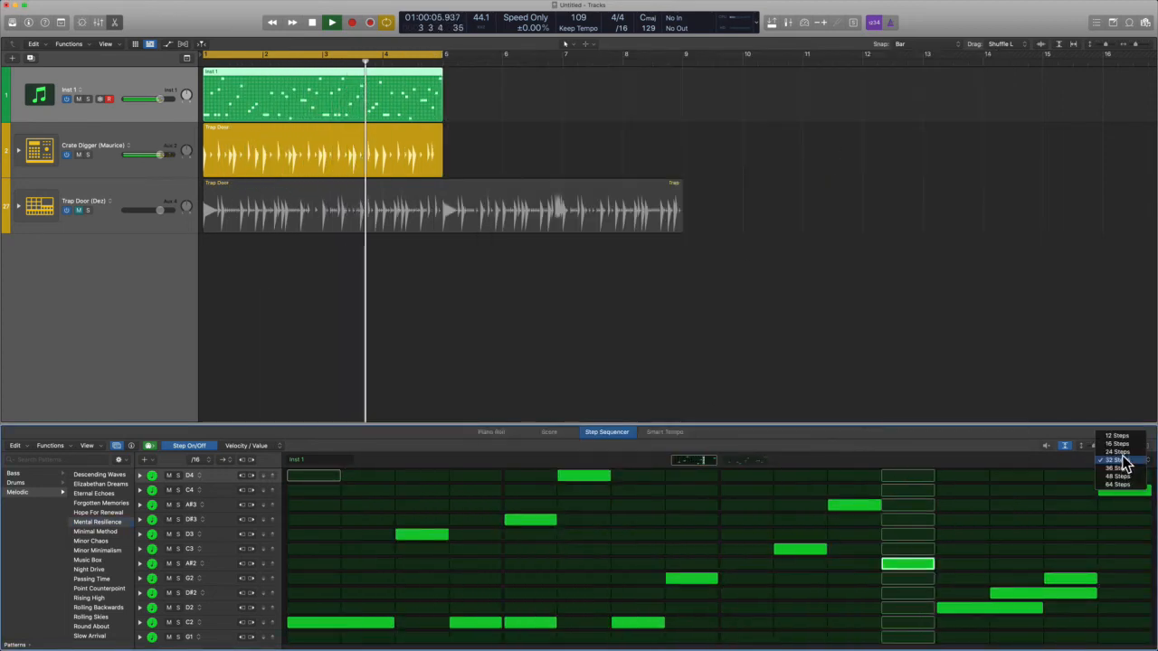
pyautogui.click(1122, 450)
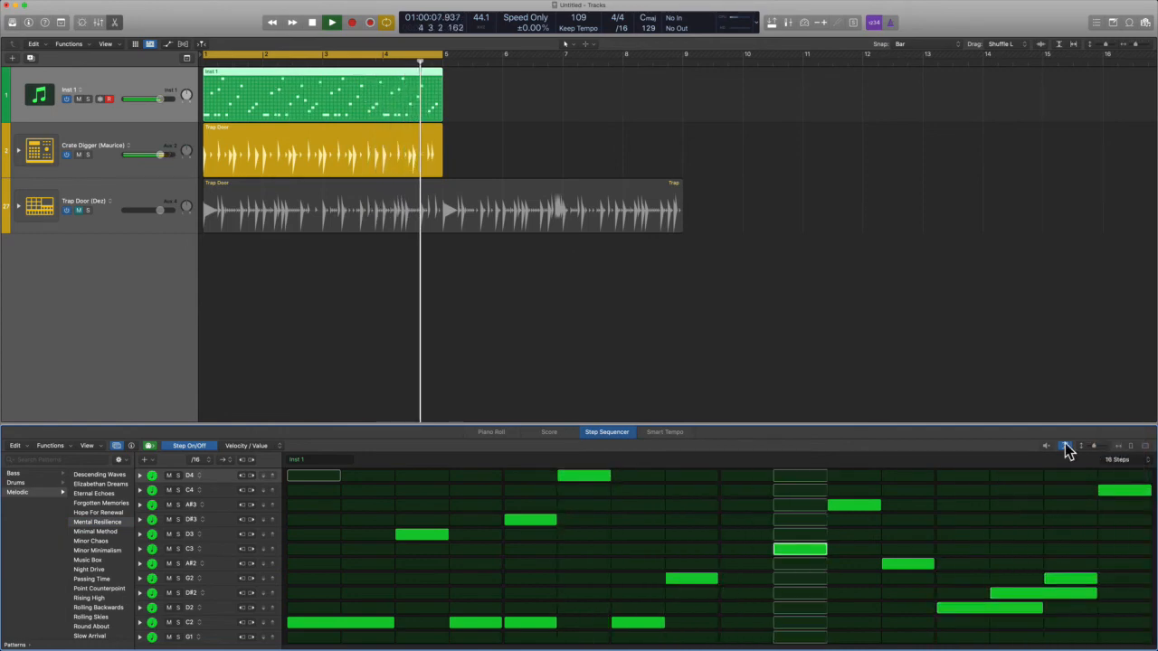
pyautogui.press('v')
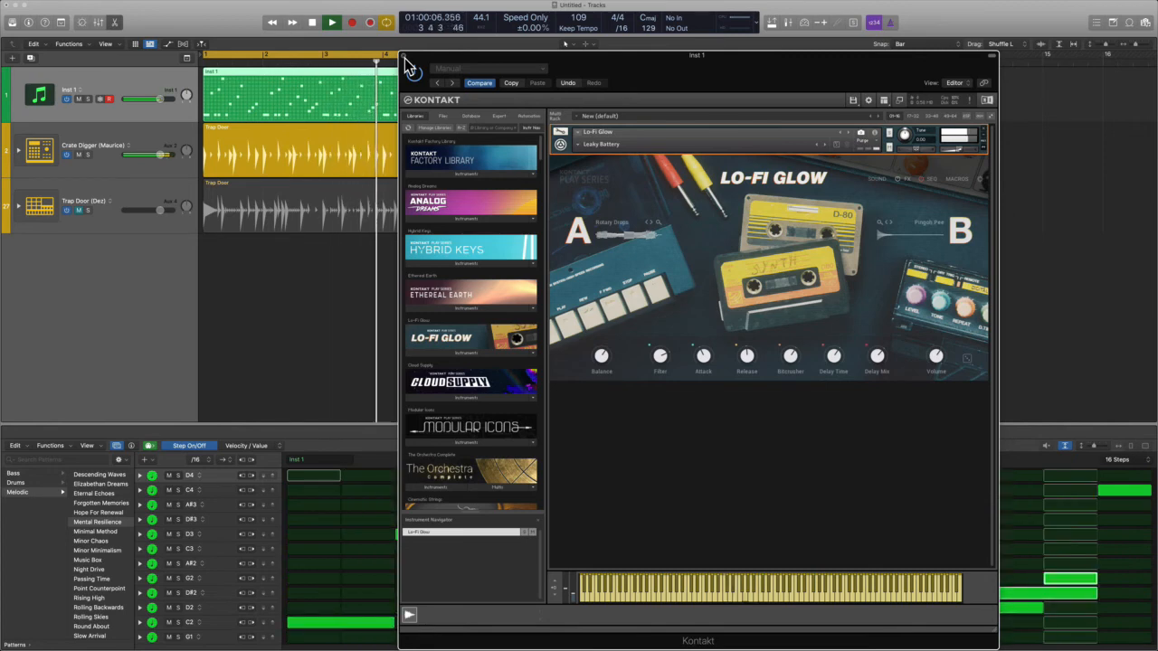
pyautogui.press('space')
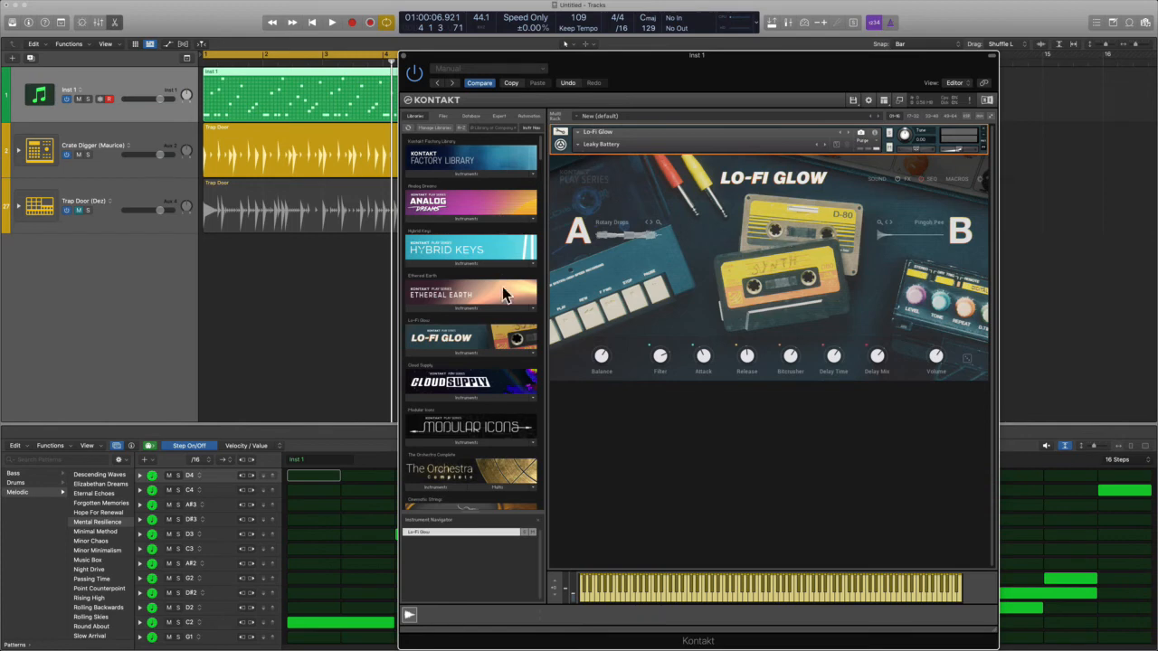
pyautogui.rightClick(530, 359)
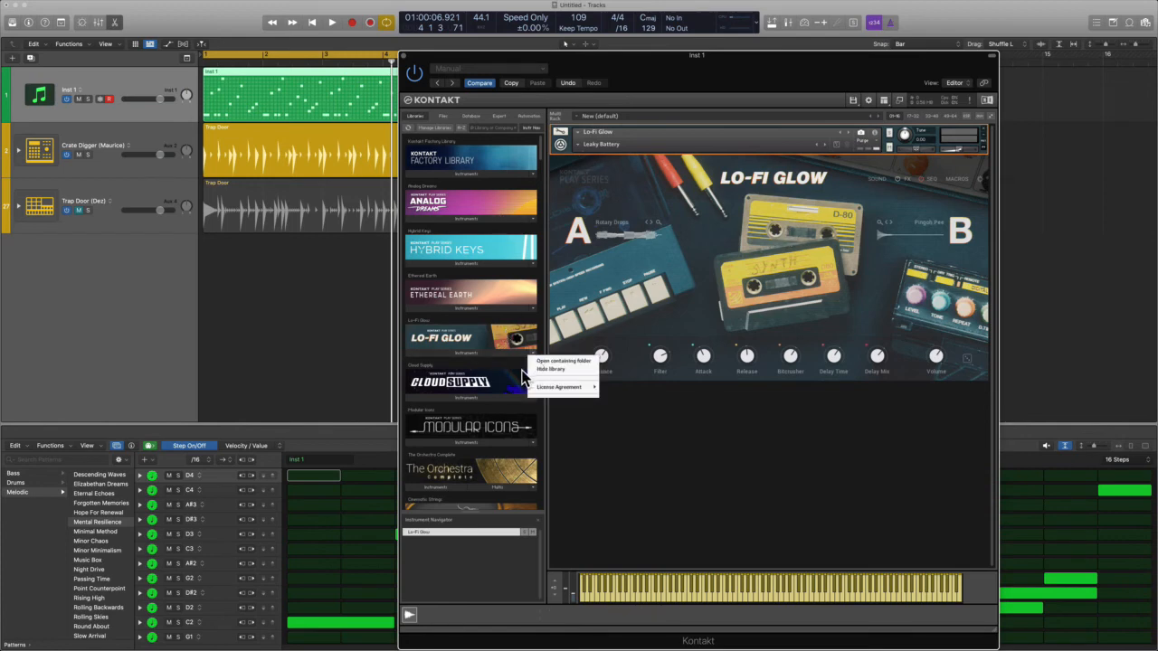
pyautogui.click(787, 393)
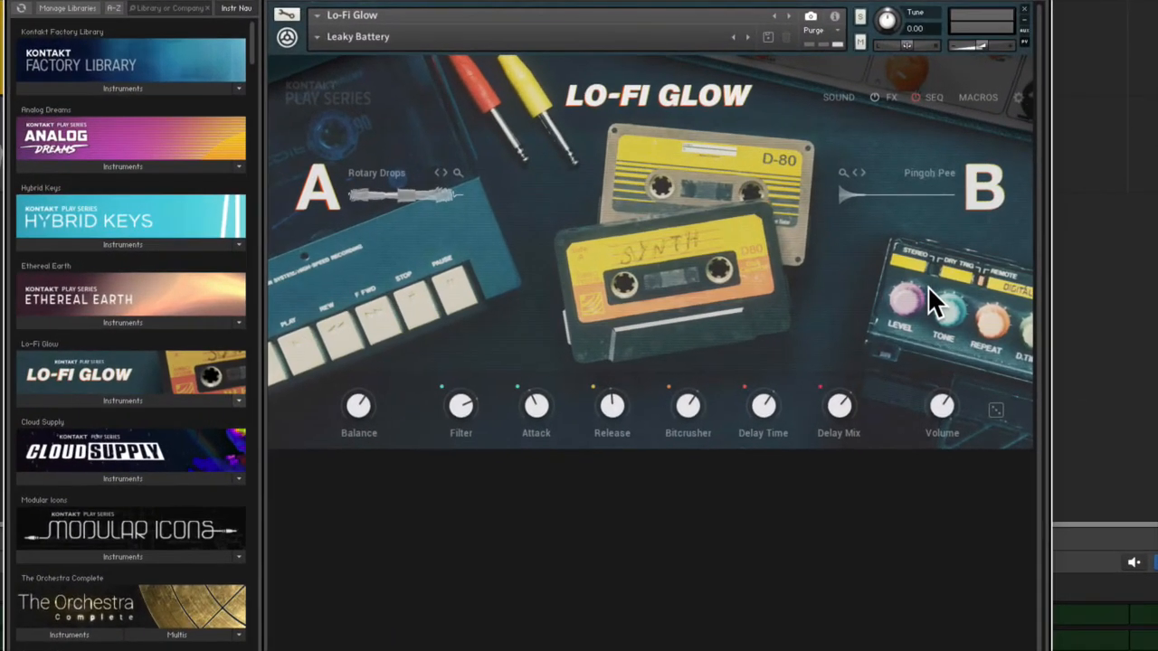
# Step: Randomize Lo-Fi Glow's two sound sources and macro settings five times, trying out the resulting sounds
pyautogui.click(1001, 409)
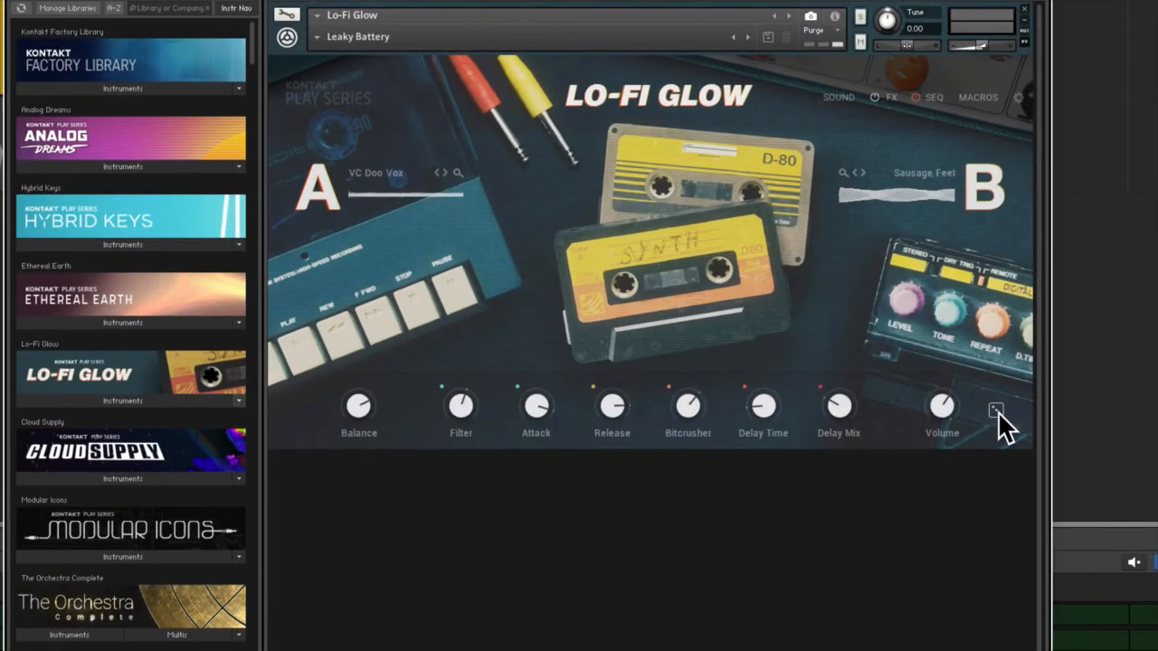
pyautogui.click(996, 412)
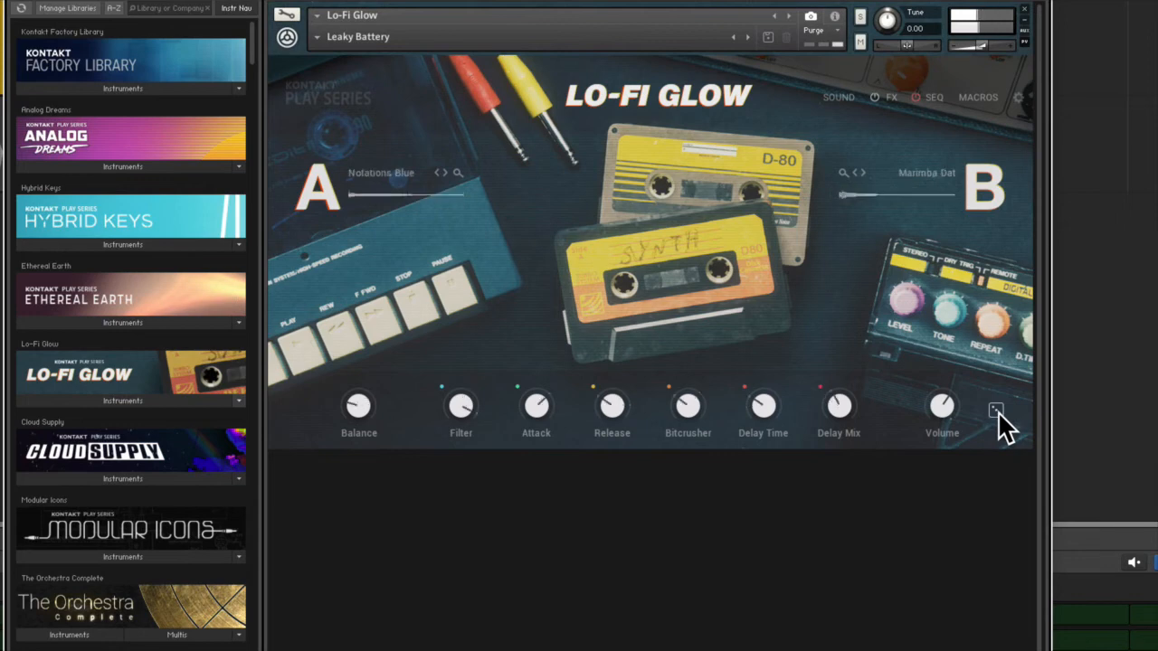
pyautogui.click(997, 413)
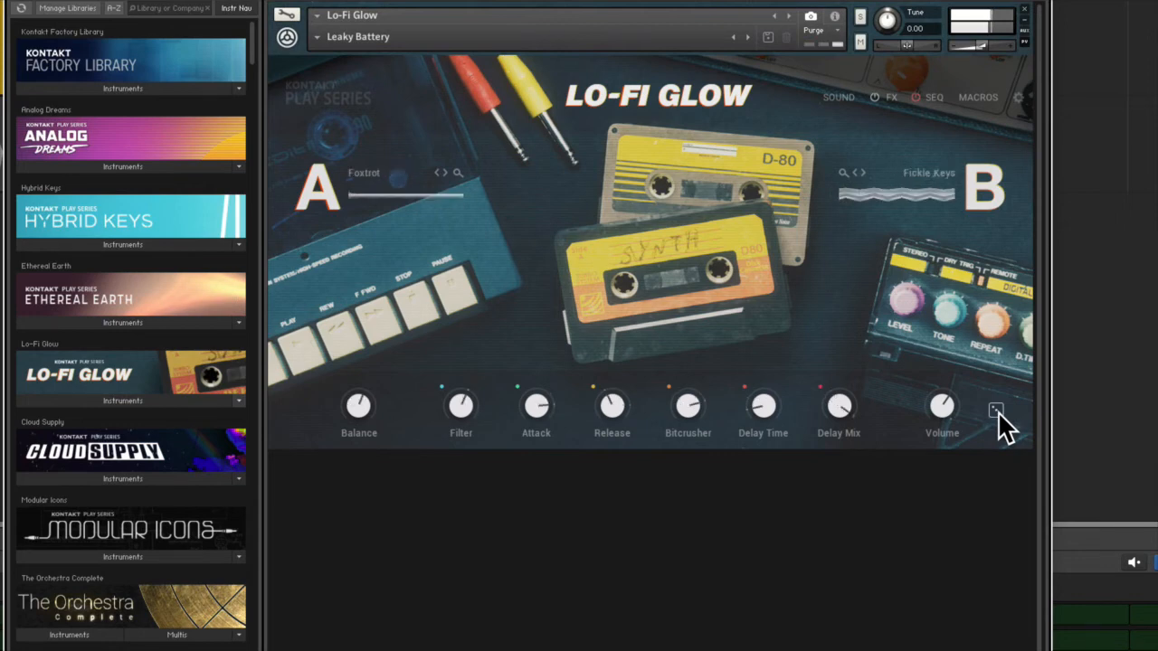
pyautogui.click(997, 411)
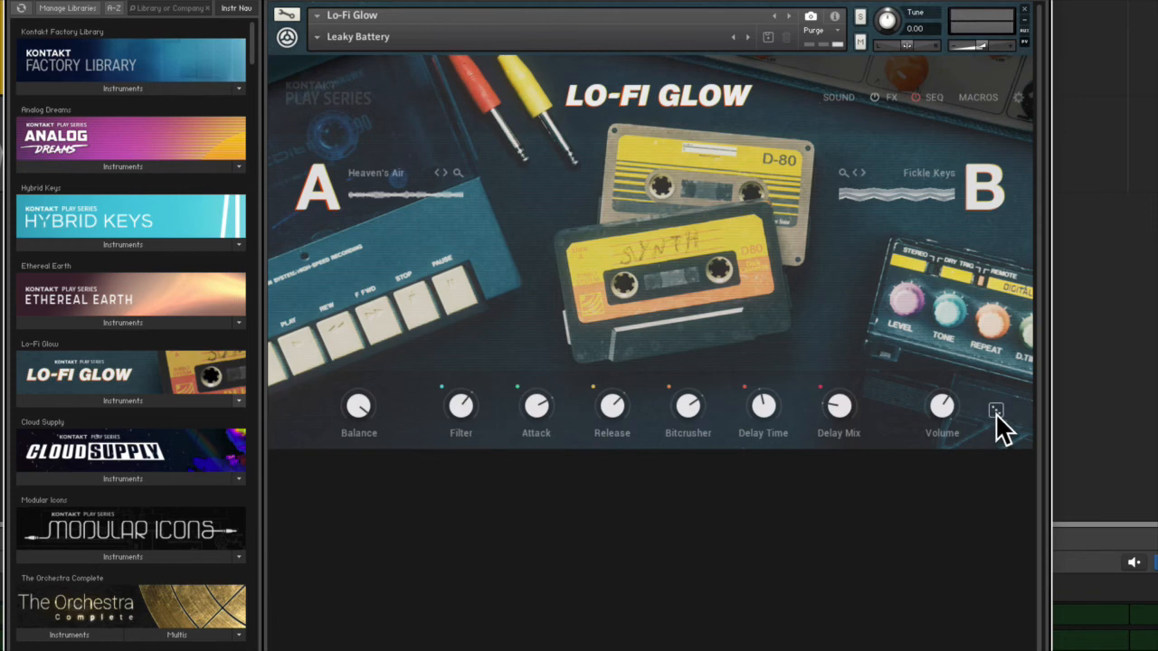
pyautogui.click(997, 411)
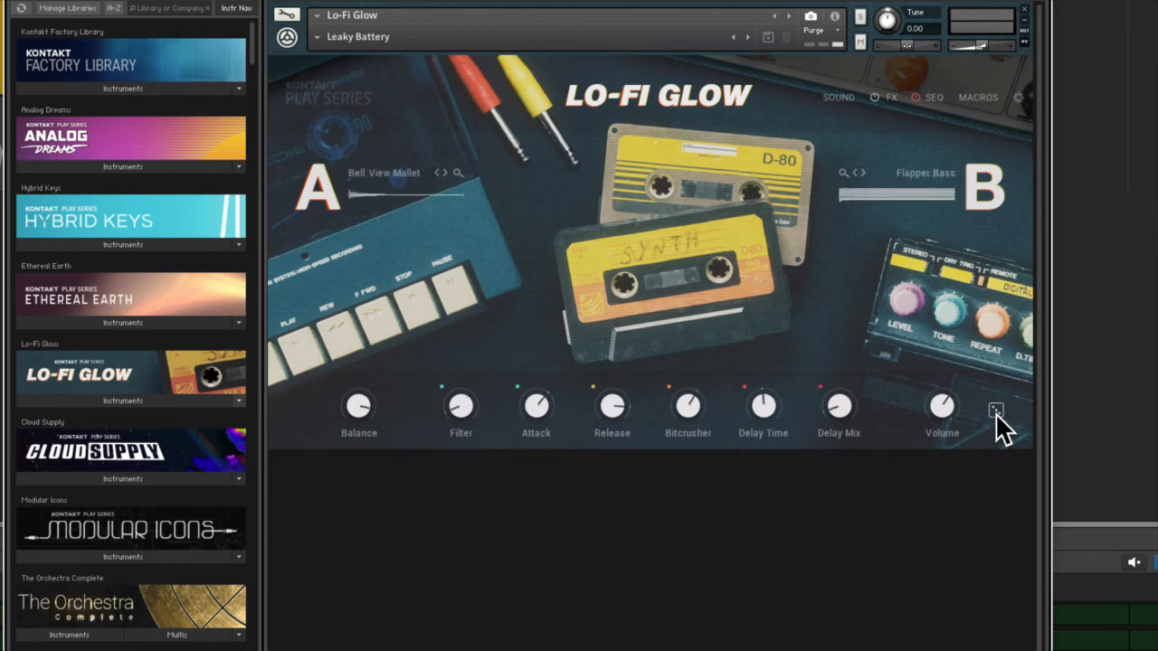
# Step: Browse the pages of available sound sources for layer A, and close the list without choosing another source
pyautogui.click(393, 174)
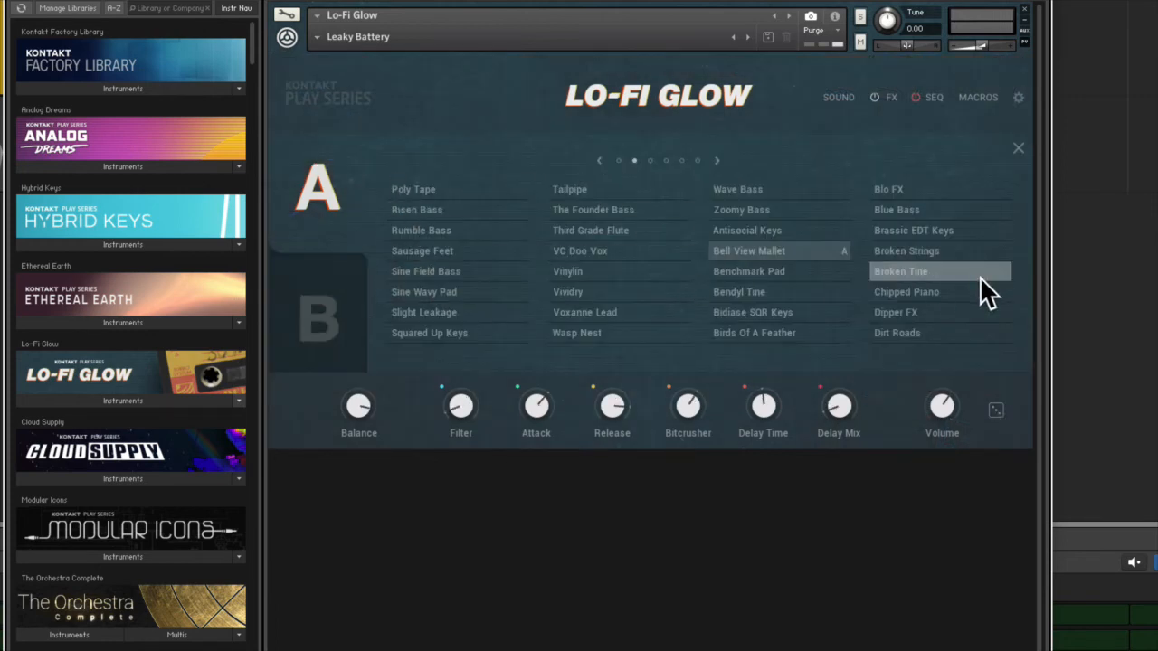
pyautogui.click(717, 163)
pyautogui.click(716, 164)
pyautogui.click(716, 164)
pyautogui.click(716, 164)
pyautogui.click(716, 164)
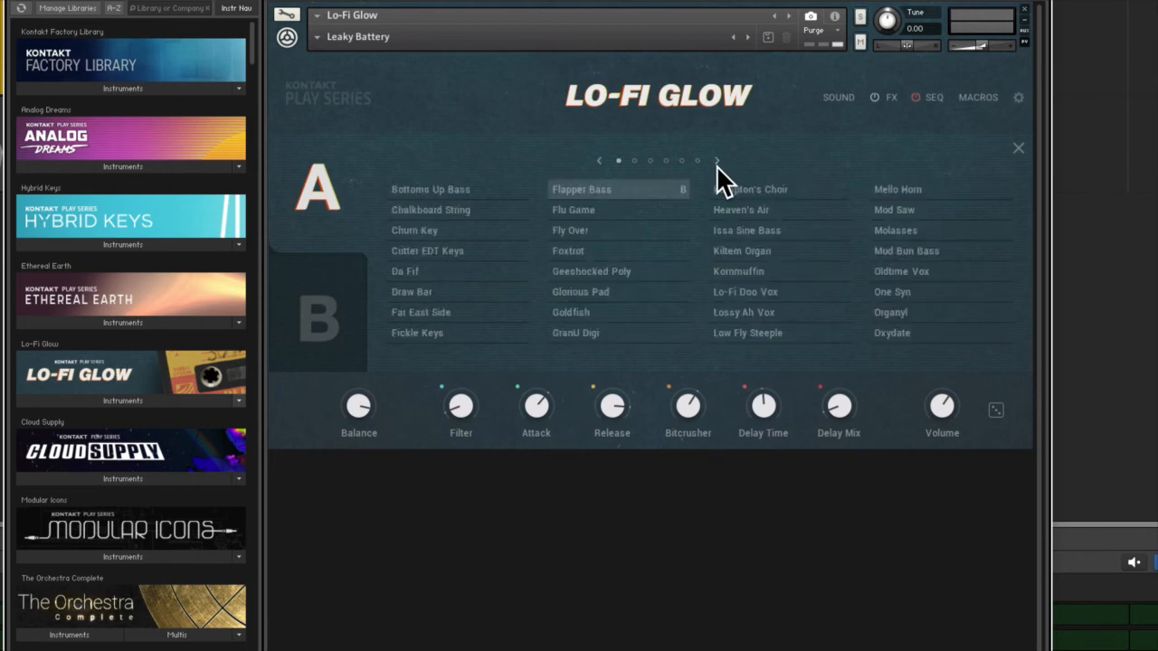
pyautogui.click(716, 163)
pyautogui.click(717, 164)
pyautogui.click(716, 163)
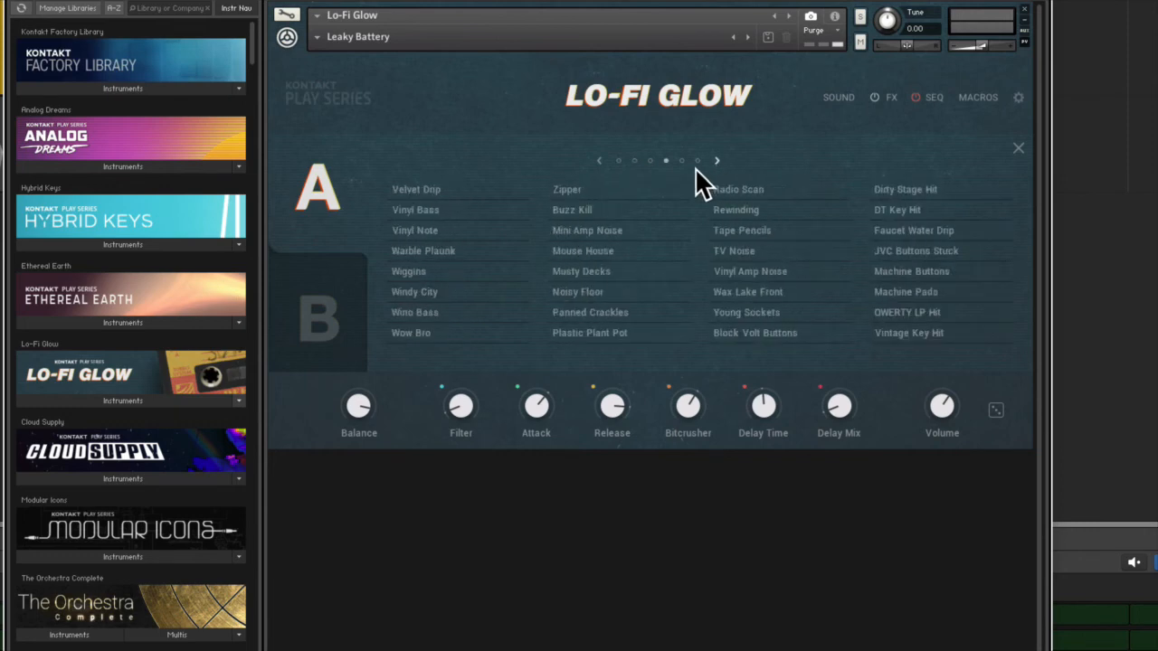
pyautogui.click(1019, 147)
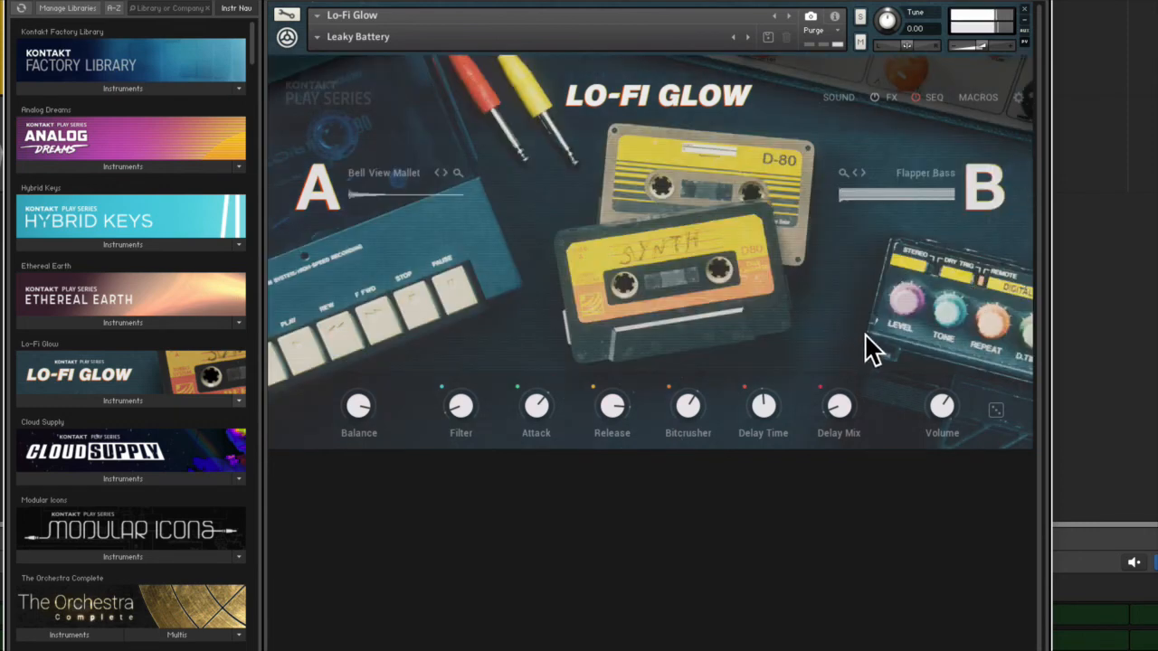
# Step: Randomize both layers' sources and the macro knobs once more and play the result
pyautogui.click(992, 409)
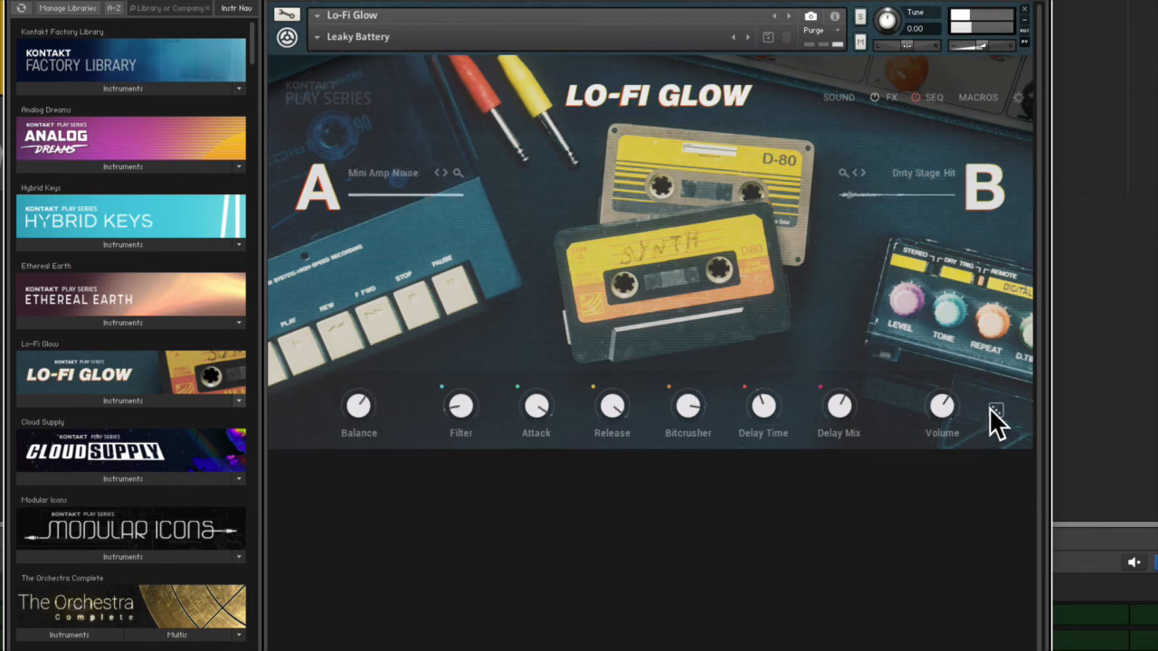
# Step: Randomize the sound sources of both layers and the macro settings again
pyautogui.click(995, 412)
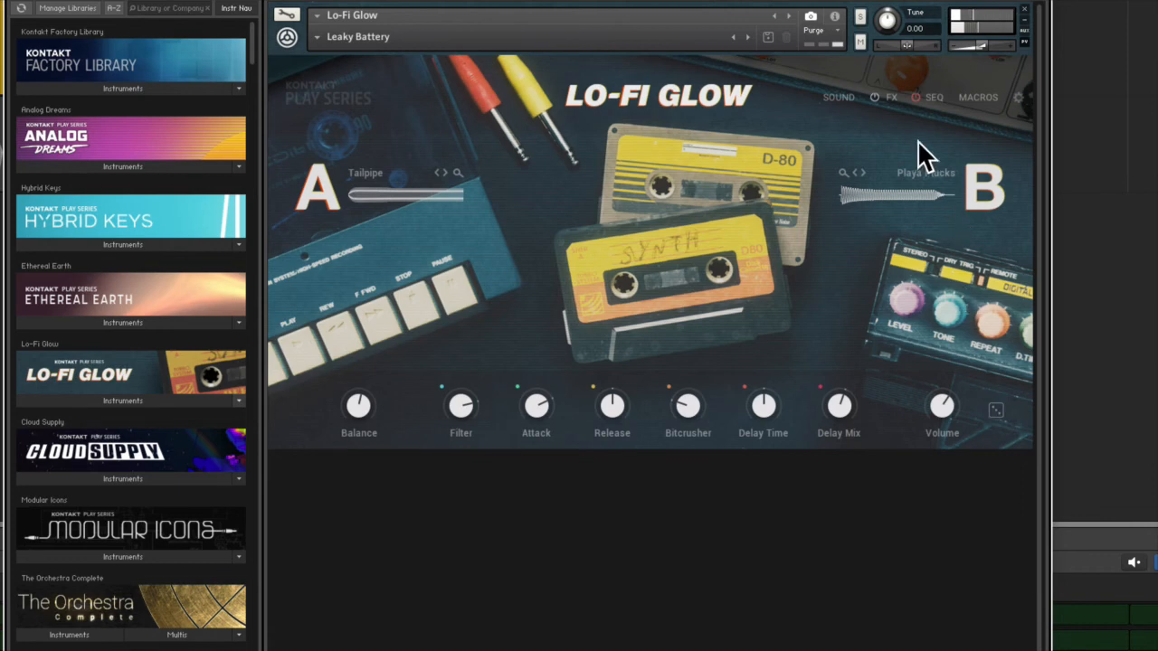
# Step: Examine the sound settings of layers A and B and the effects chain with the Replika delay
pyautogui.click(834, 99)
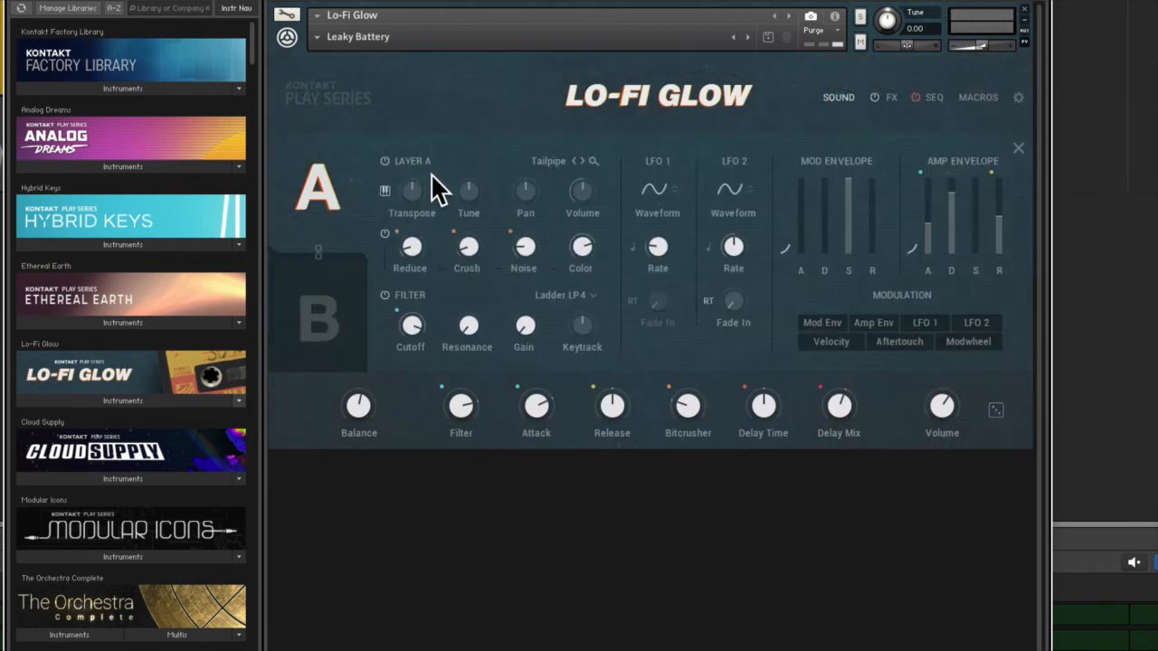
pyautogui.click(292, 318)
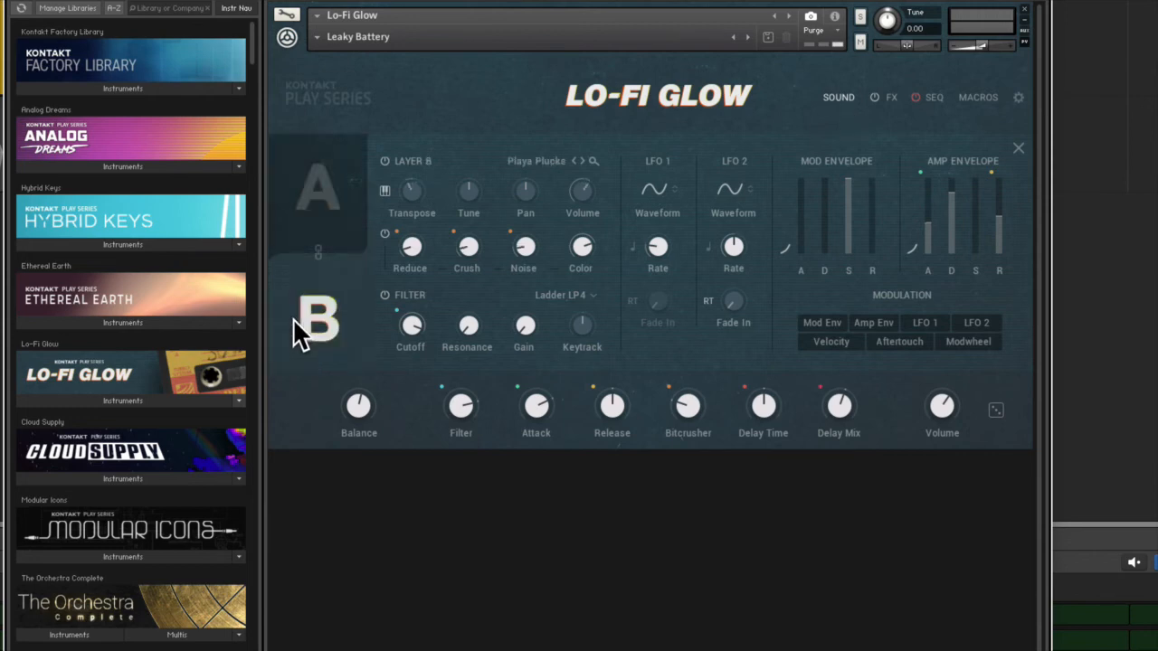
pyautogui.click(307, 206)
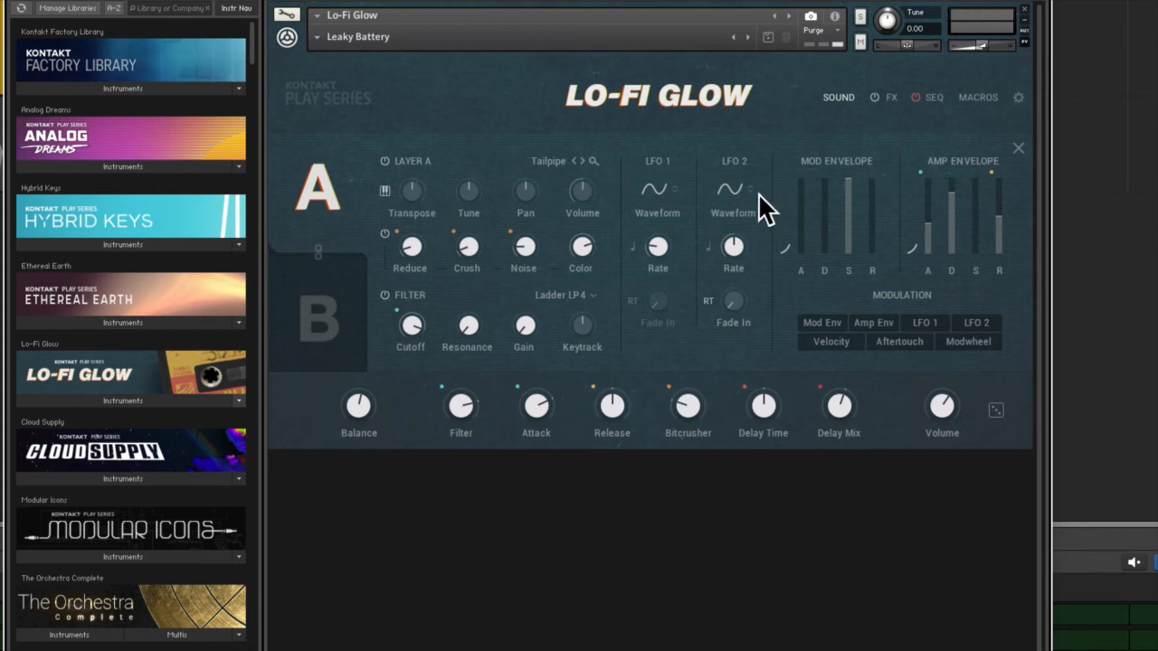
pyautogui.click(892, 98)
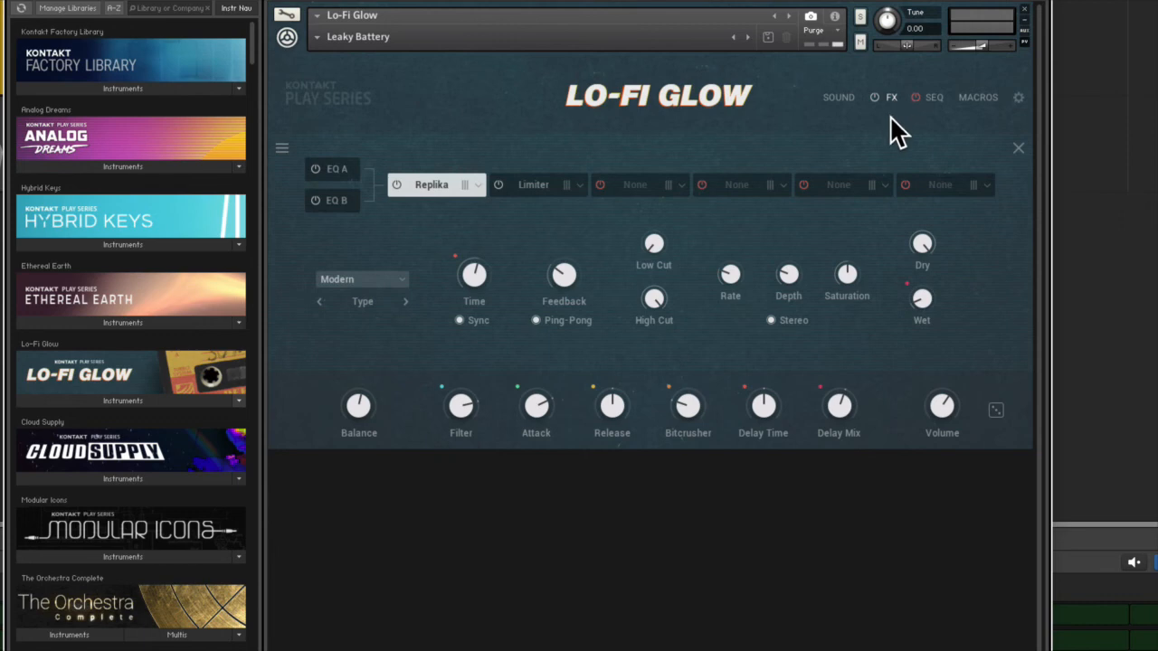
pyautogui.moveTo(406, 193); pyautogui.dragTo(439, 187)
# Step: Bring up the step sequencer page, toggle the sequencer, and adjust its rate
pyautogui.click(934, 96)
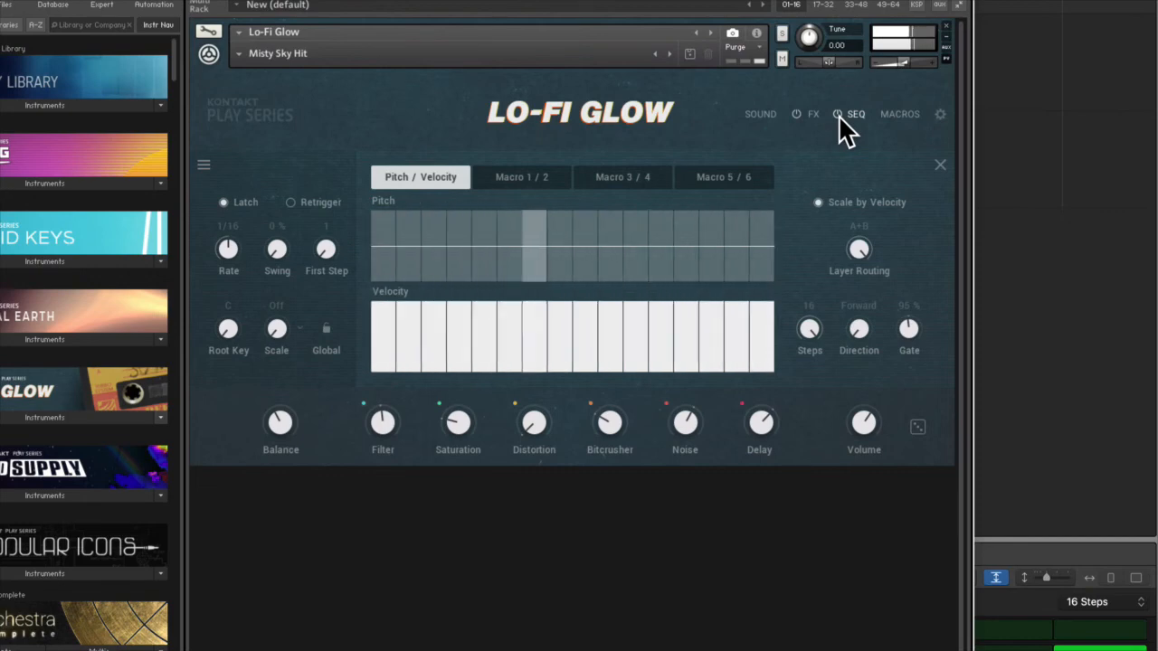
pyautogui.click(839, 115)
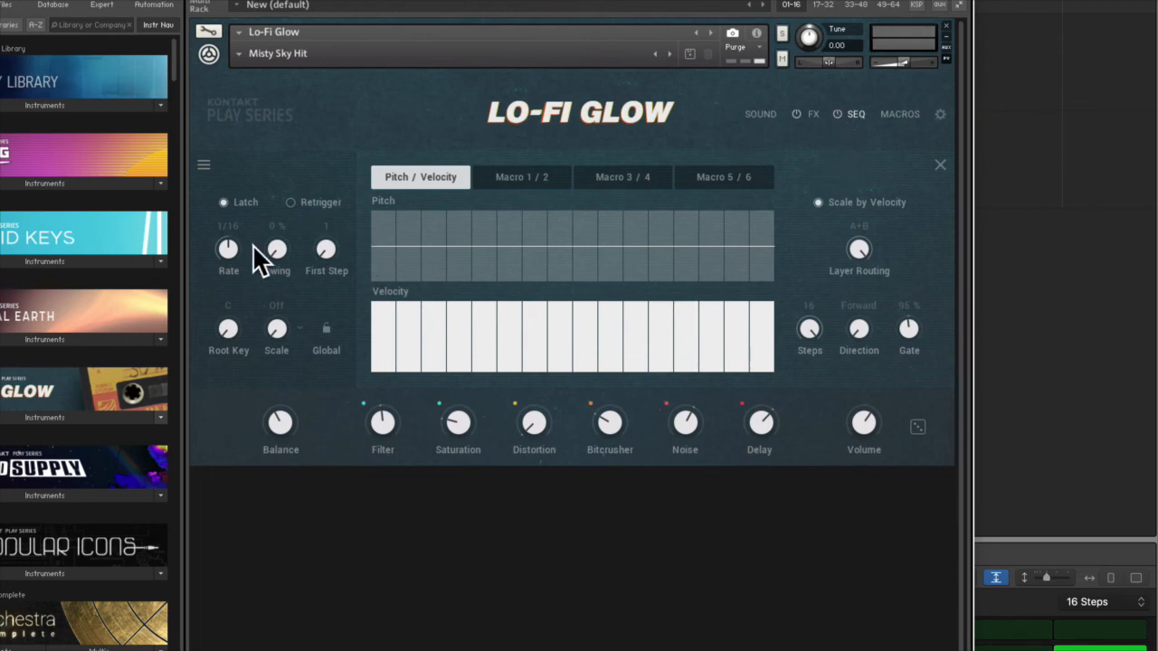
pyautogui.moveTo(226, 249); pyautogui.dragTo(233, 289)
# Step: Toggle the step sequencer again, play its retriggered sequence along with the drum loop, and stop playback
pyautogui.click(836, 118)
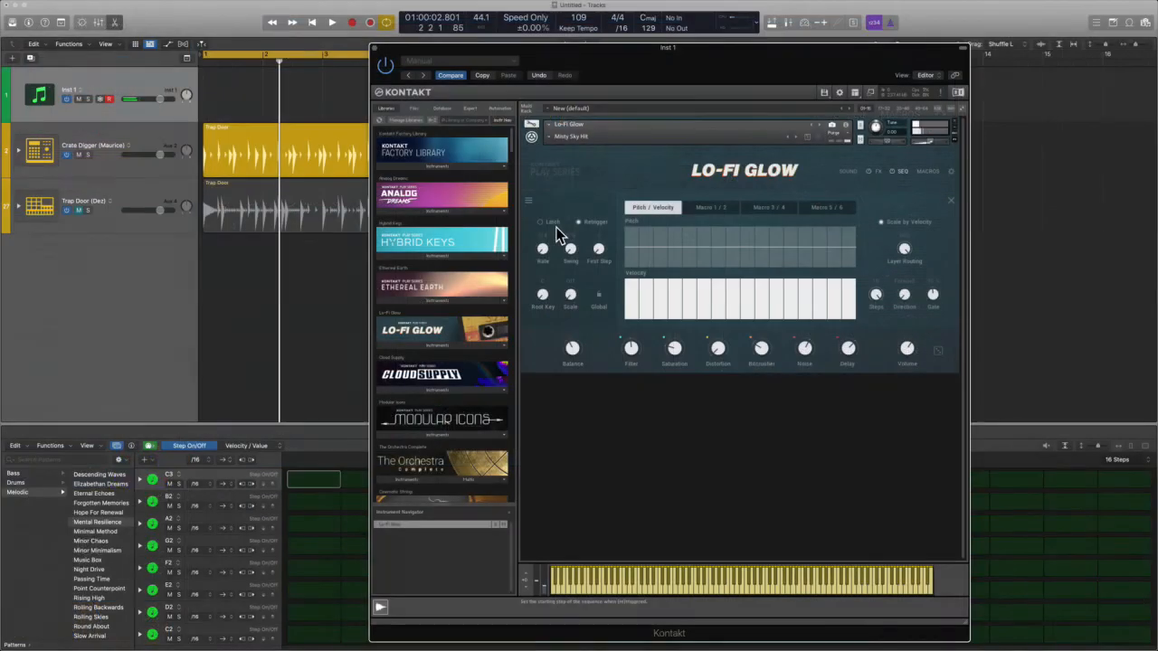
pyautogui.press('space')
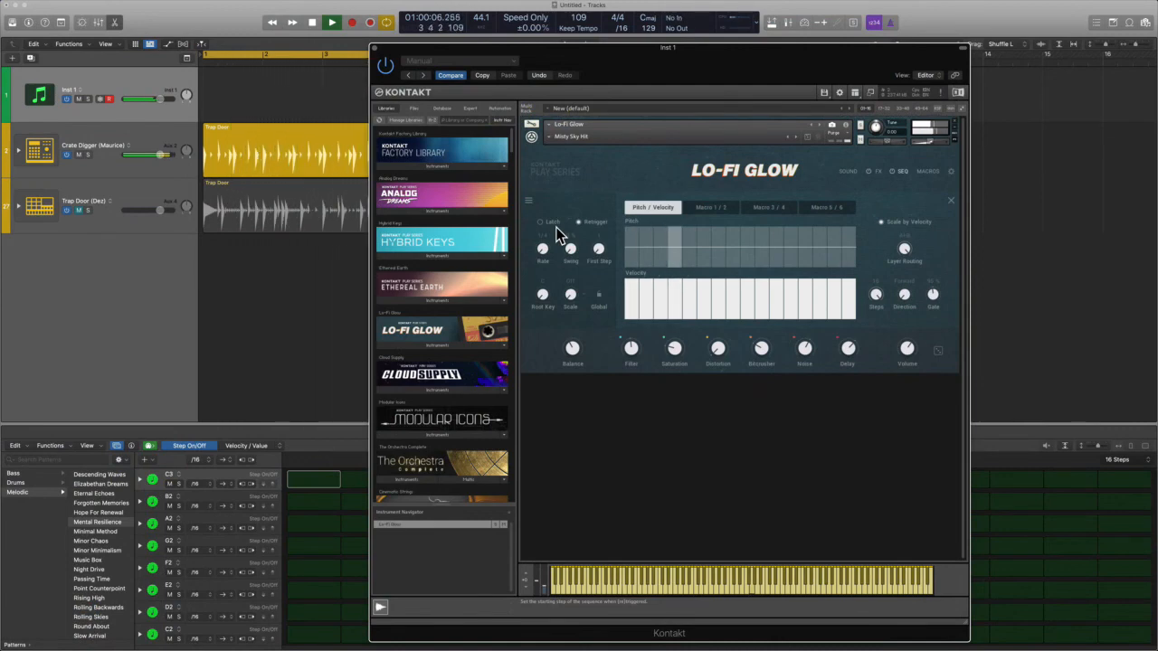
pyautogui.press('space')
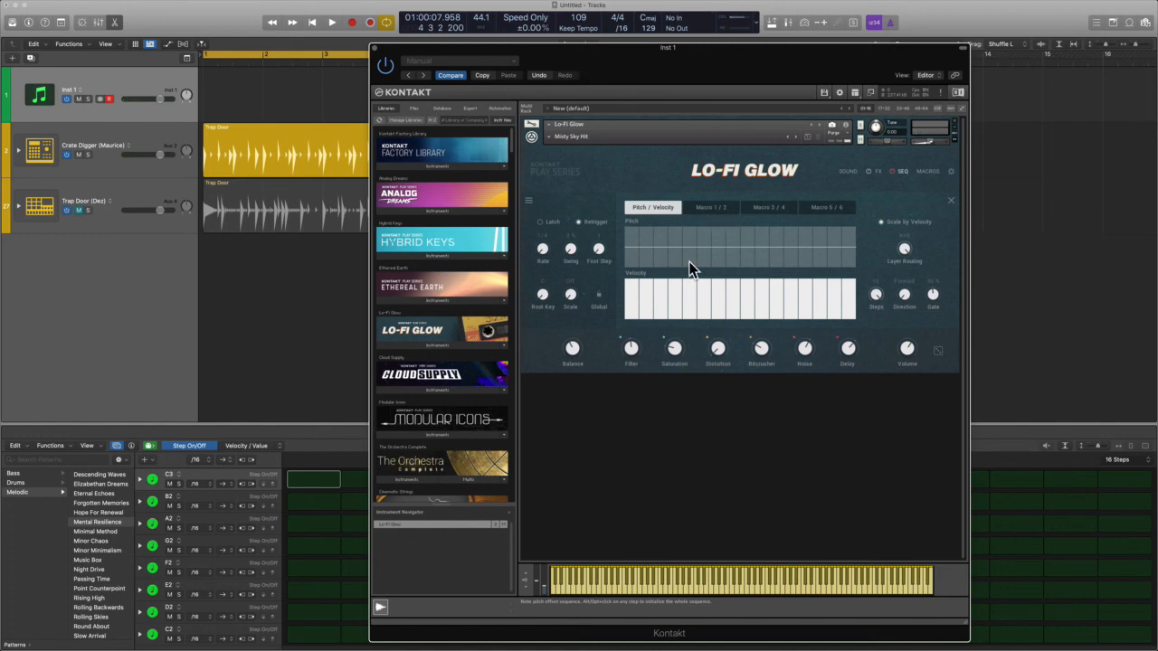
# Step: Raise the pitch of the sequence's second and third steps slightly and close the sequencer page
pyautogui.click(645, 246)
pyautogui.moveTo(661, 243); pyautogui.dragTo(661, 241)
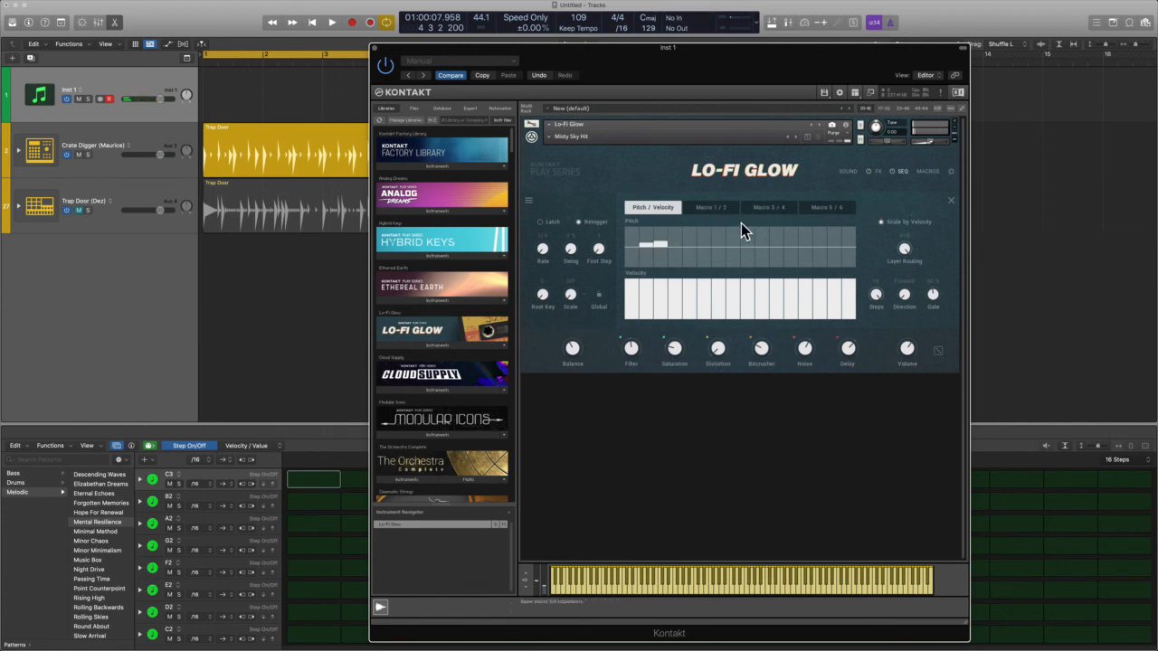
pyautogui.click(951, 199)
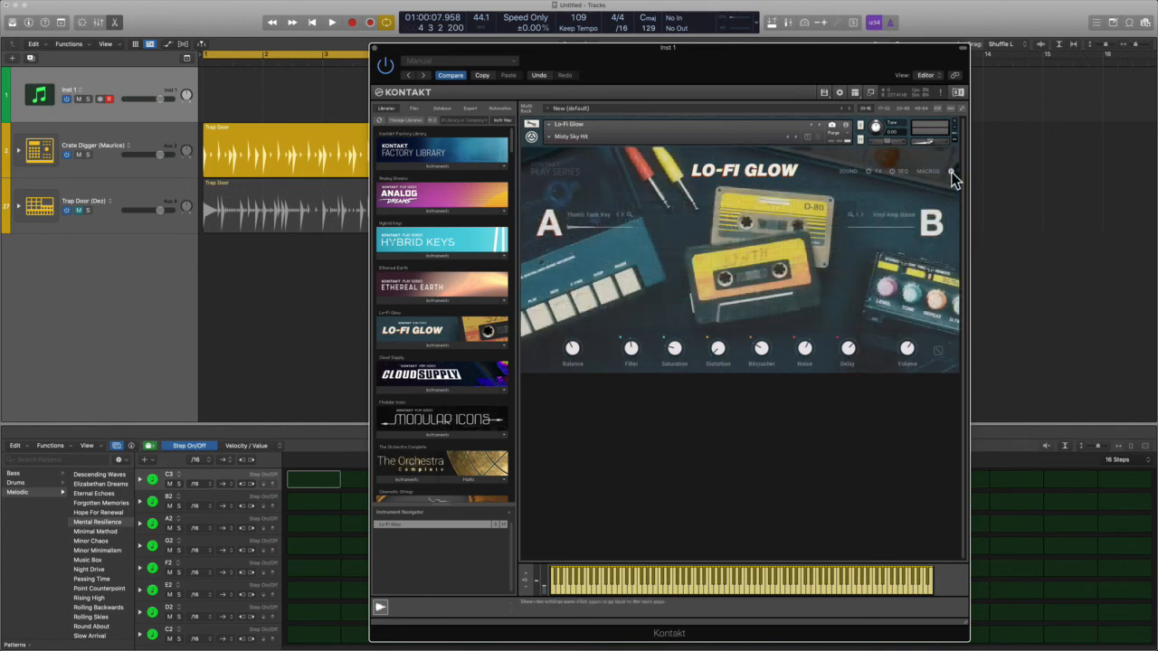
# Step: Examine the instrument's settings page with the velocity curve and each layer's note priority, key range, glide and bend options
pyautogui.click(951, 173)
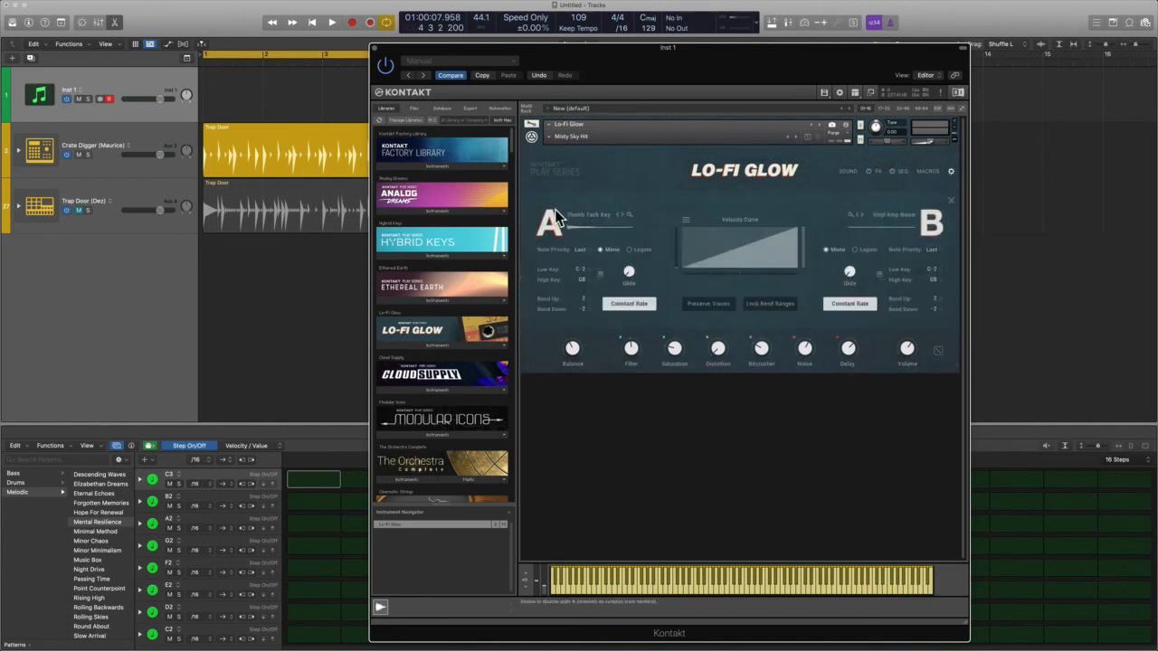
pyautogui.click(951, 172)
pyautogui.click(951, 173)
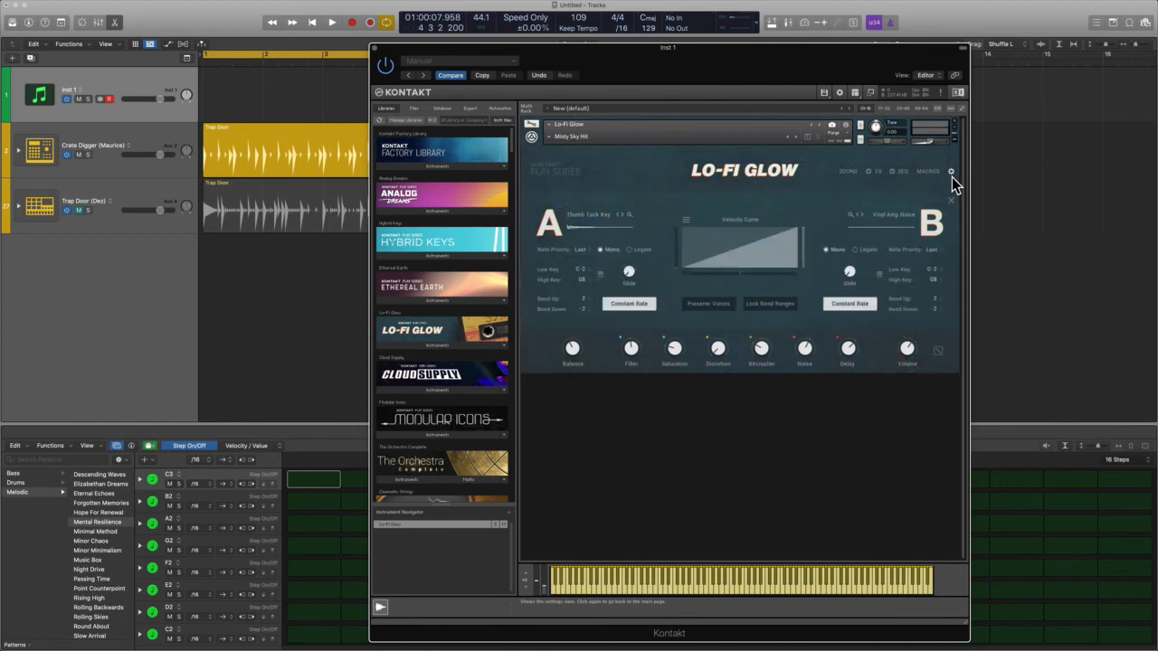